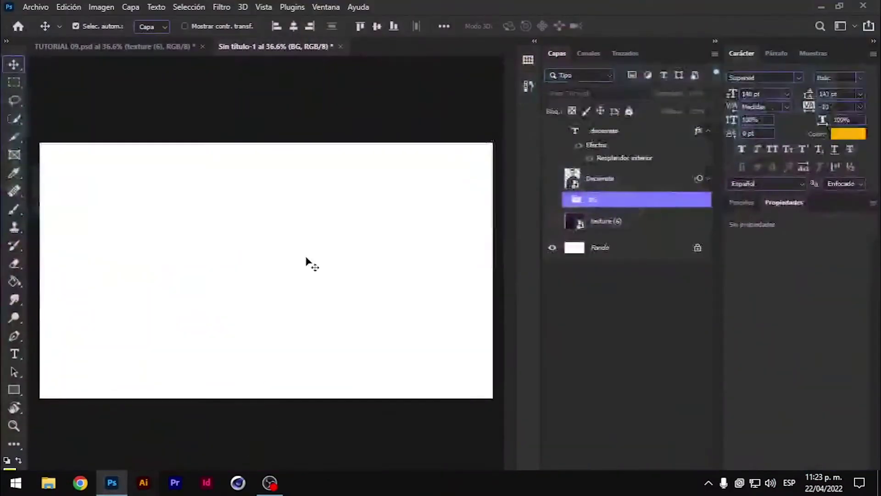
Select the Decemate player layer and make the cut-out visible on the white canvas
click(601, 178)
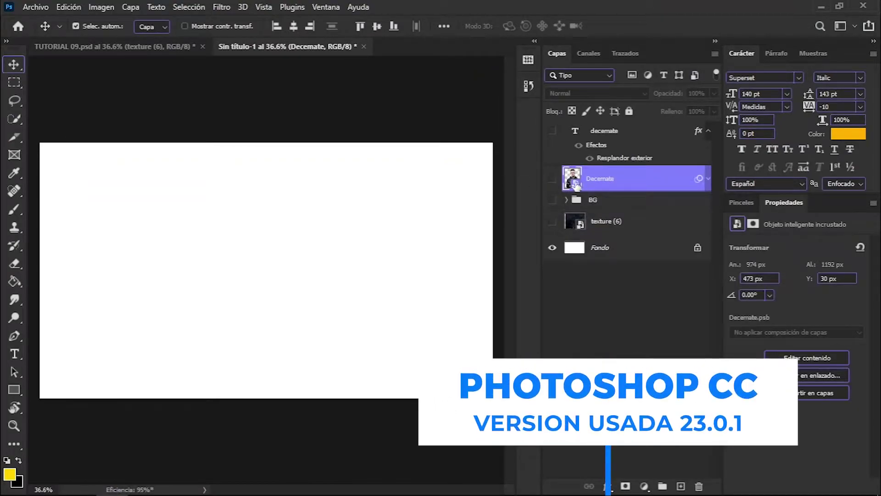
click(550, 178)
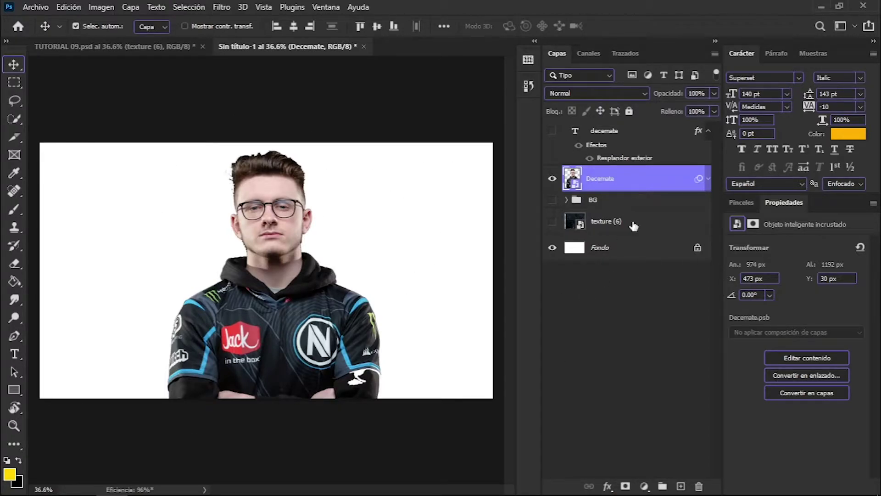
Show and expand the BG group, hiding its grid smart object
click(610, 202)
click(551, 200)
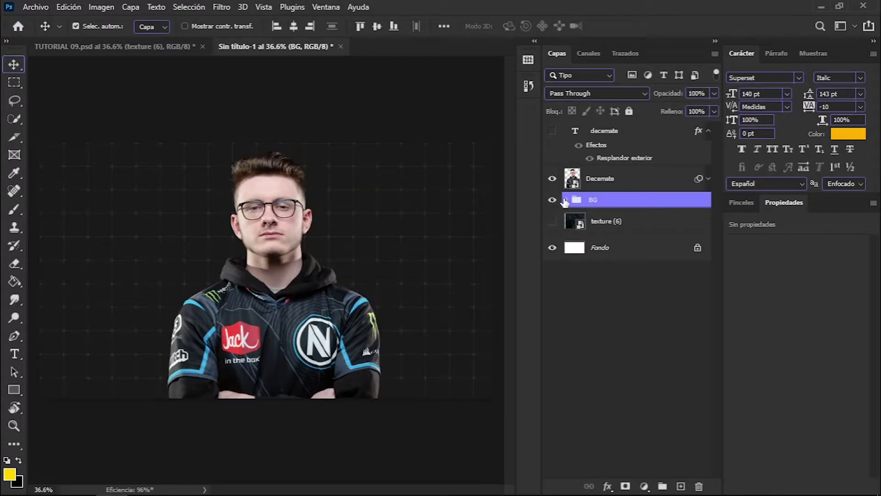
click(565, 200)
click(552, 247)
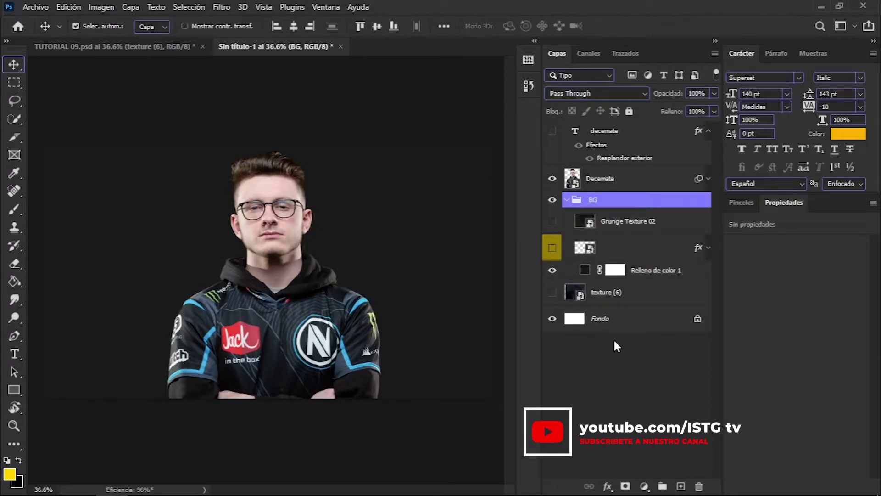
Set the Relleno de color 1 fill layer's colour to #202020
click(644, 486)
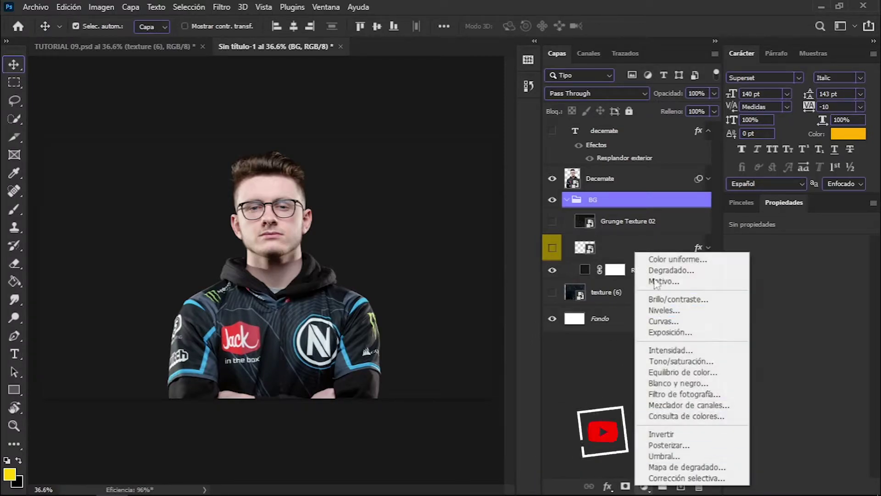
click(588, 285)
double_click(585, 270)
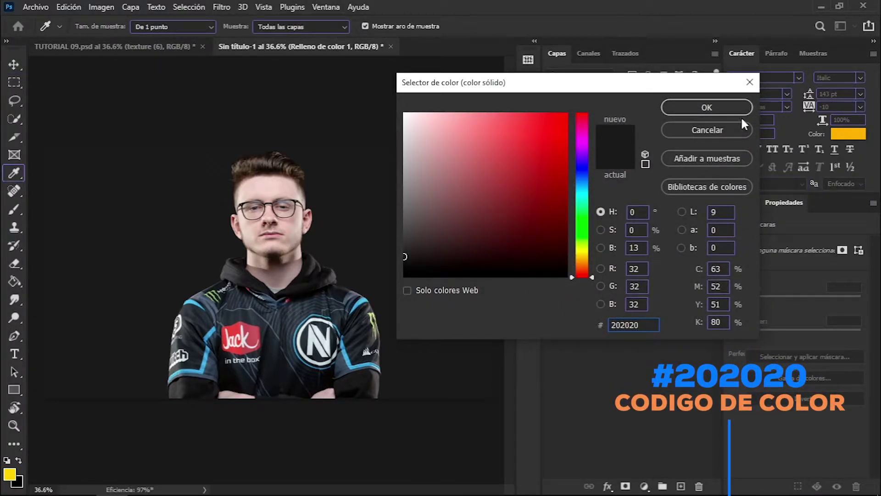
click(749, 82)
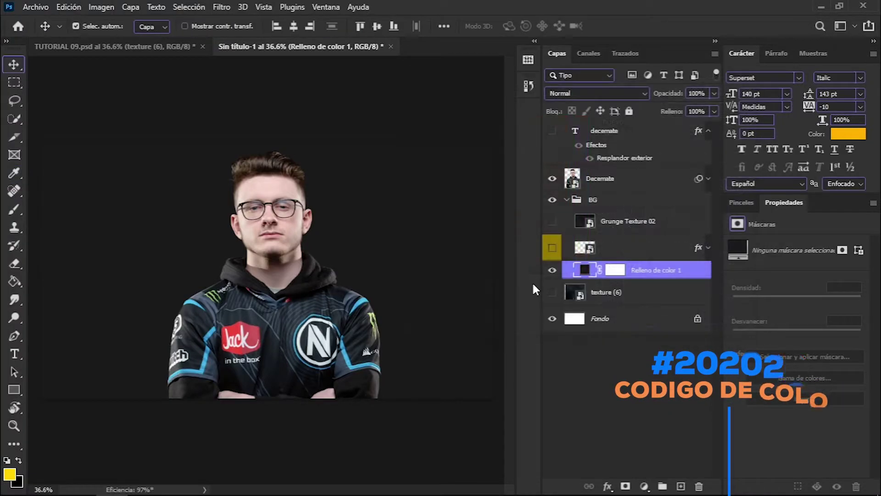
Show the grid layer and toggle its colour overlay off and on to compare
click(556, 248)
click(706, 248)
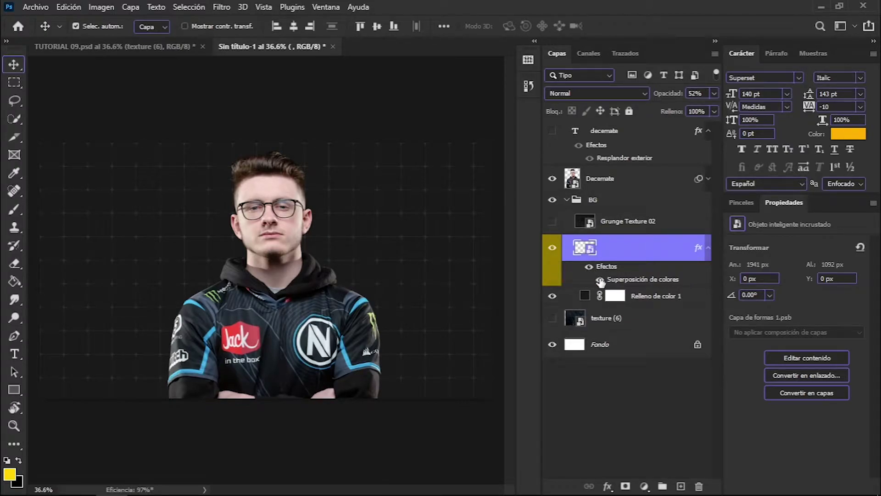
click(600, 279)
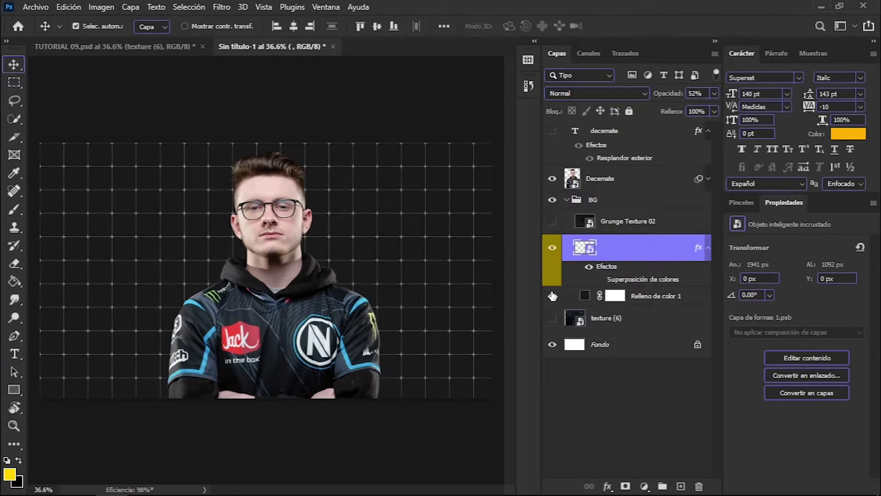
click(600, 279)
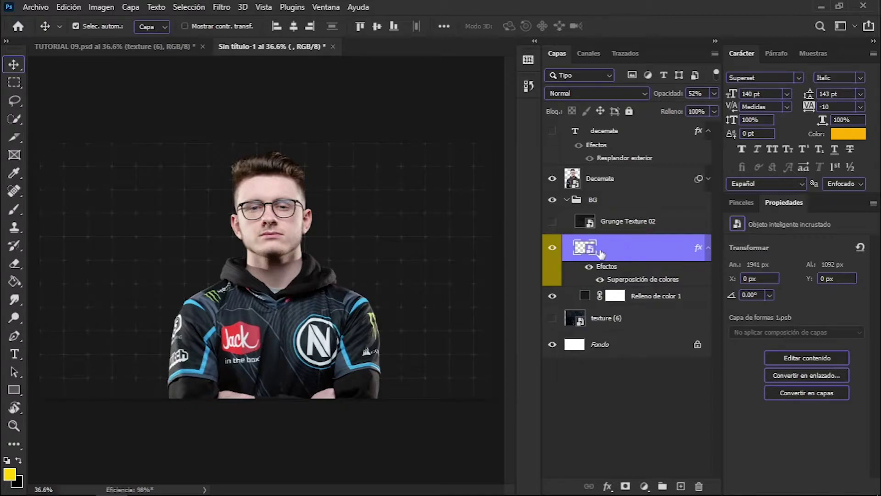
Change the grid layer's Superposición de colores overlay colour to #505151
double_click(642, 264)
click(385, 272)
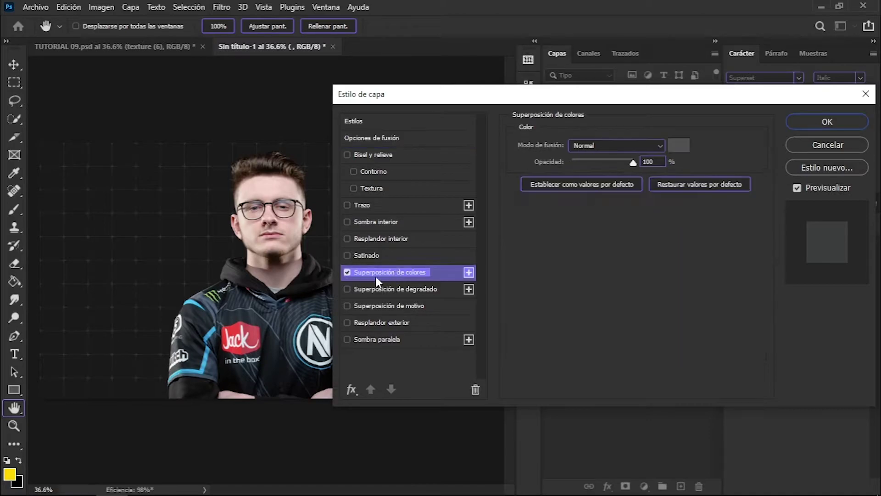
click(681, 145)
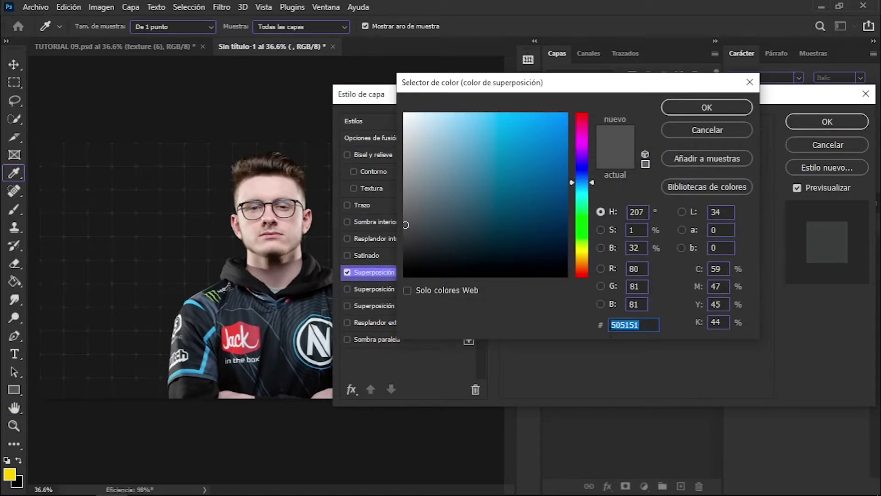
click(615, 324)
drag(615, 325, 665, 331)
click(625, 324)
drag(610, 325, 631, 325)
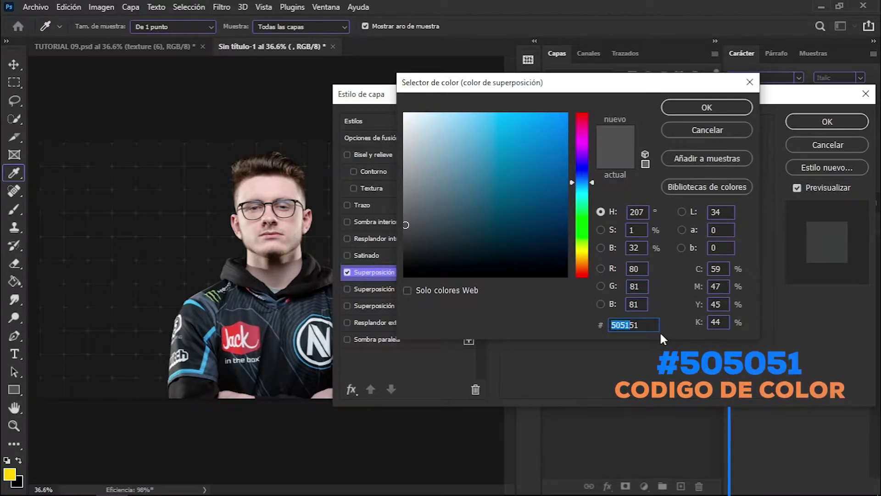
click(707, 107)
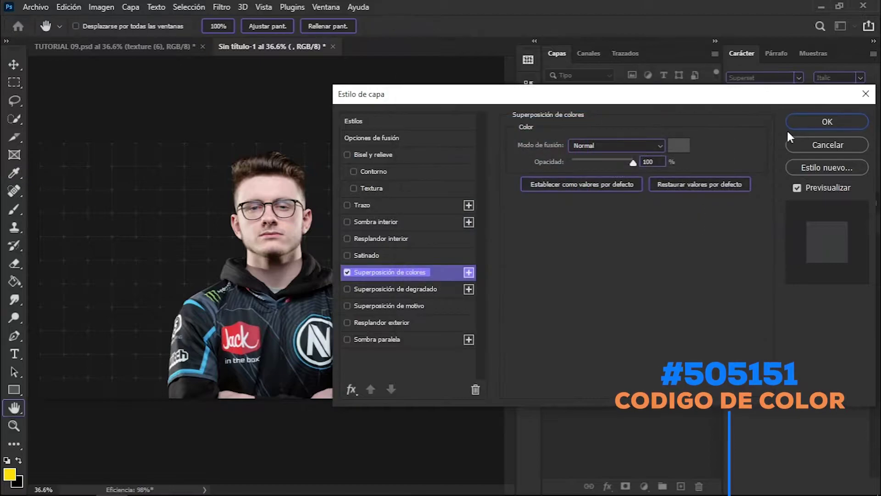
click(815, 120)
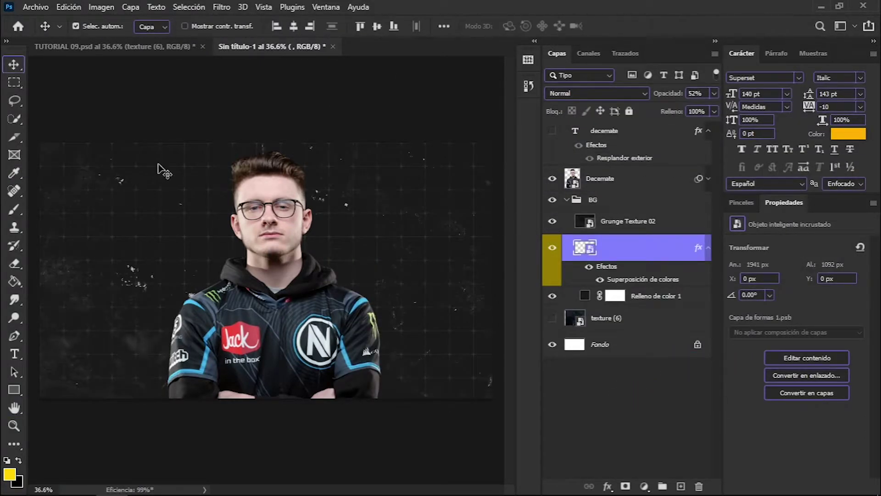
click(627, 223)
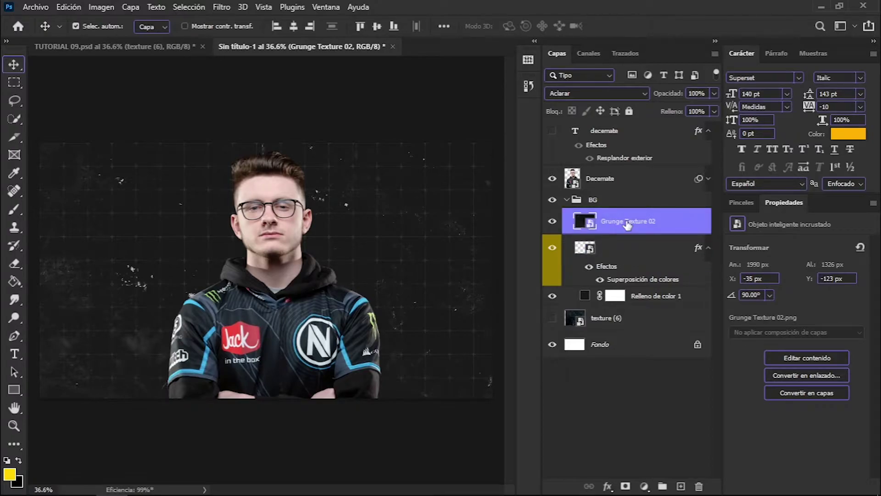
click(615, 94)
click(614, 102)
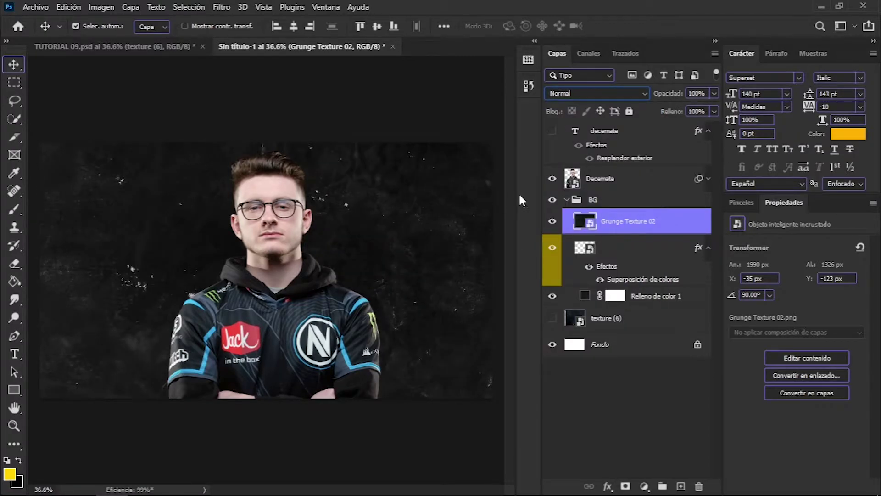
click(552, 178)
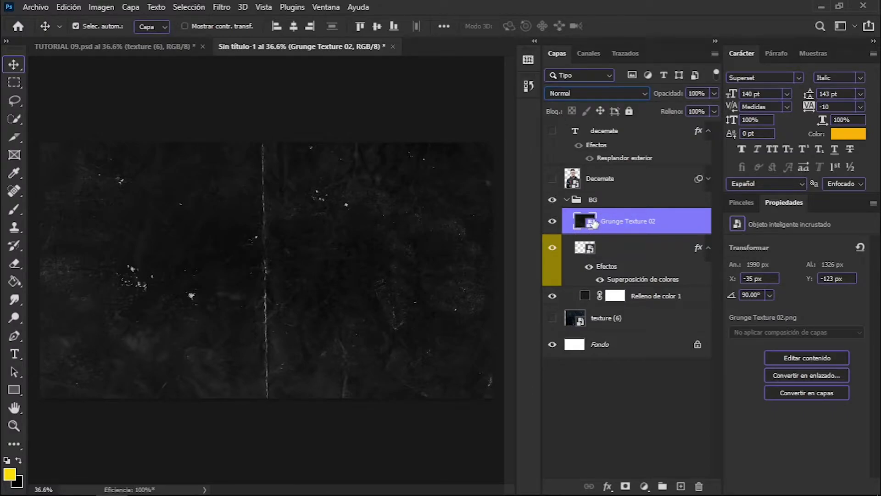
click(582, 95)
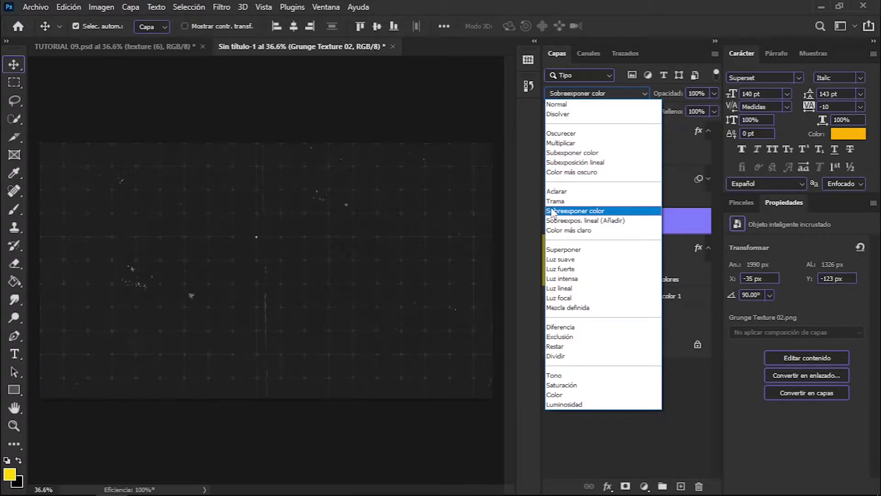
click(580, 194)
click(567, 199)
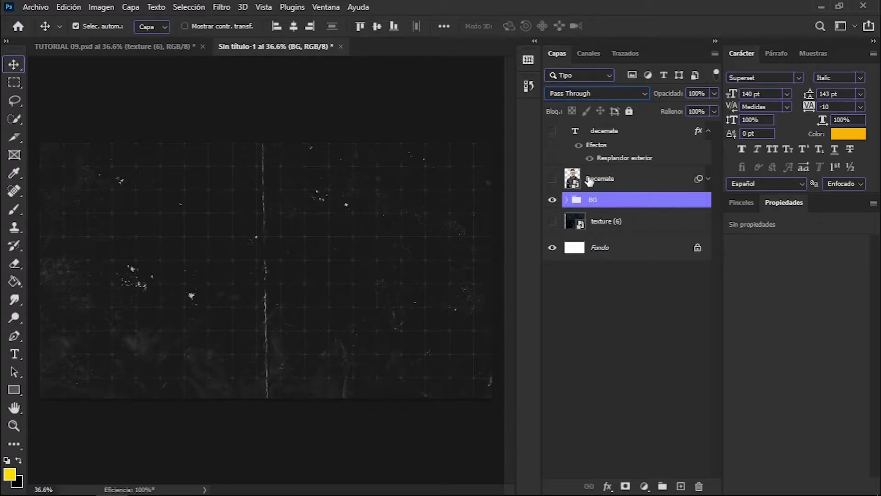
click(552, 178)
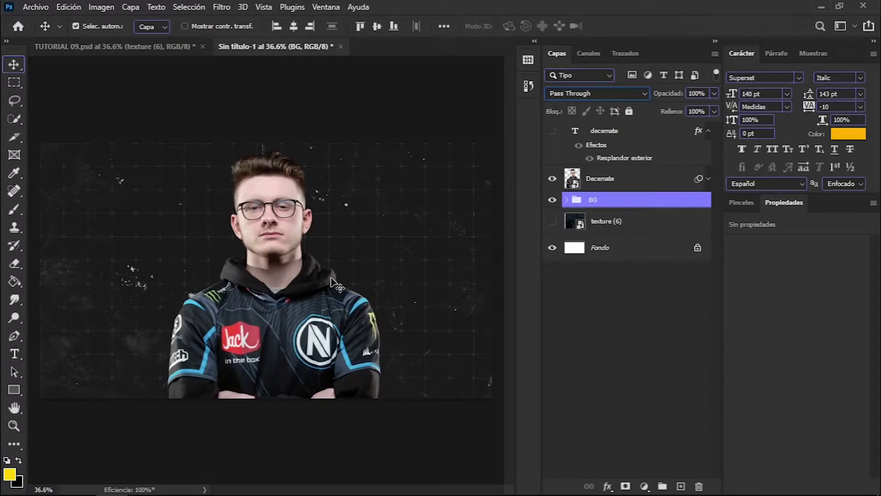
click(630, 182)
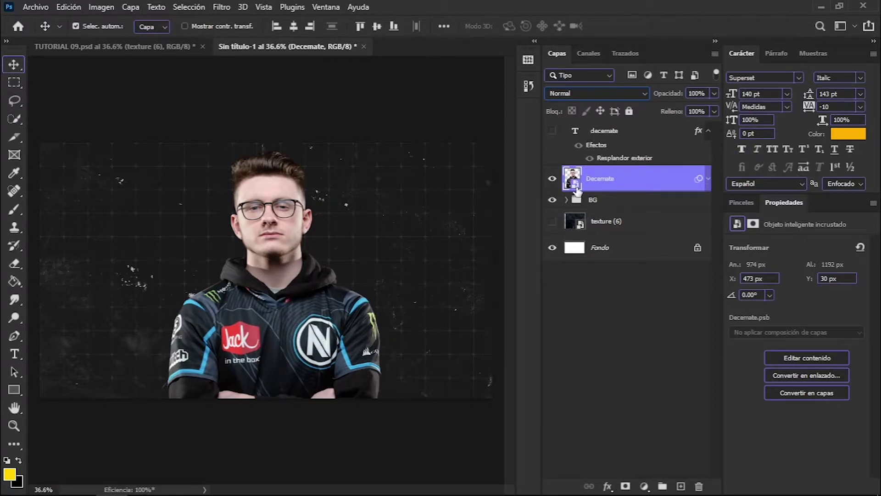
Show the DECEMATE title layer over the player and select it
click(707, 131)
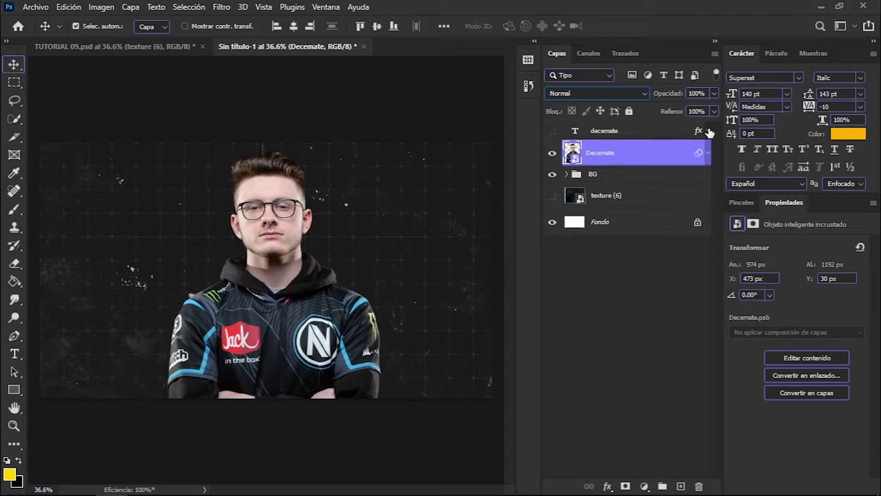
click(14, 354)
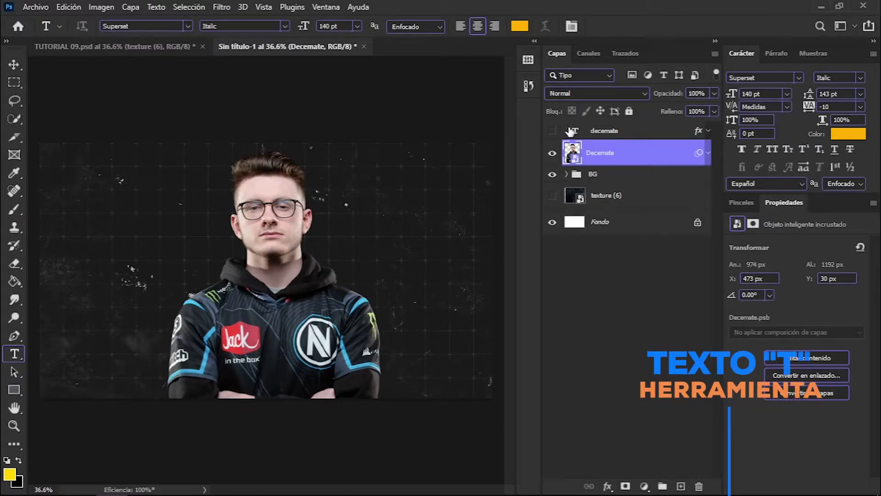
click(552, 131)
click(707, 133)
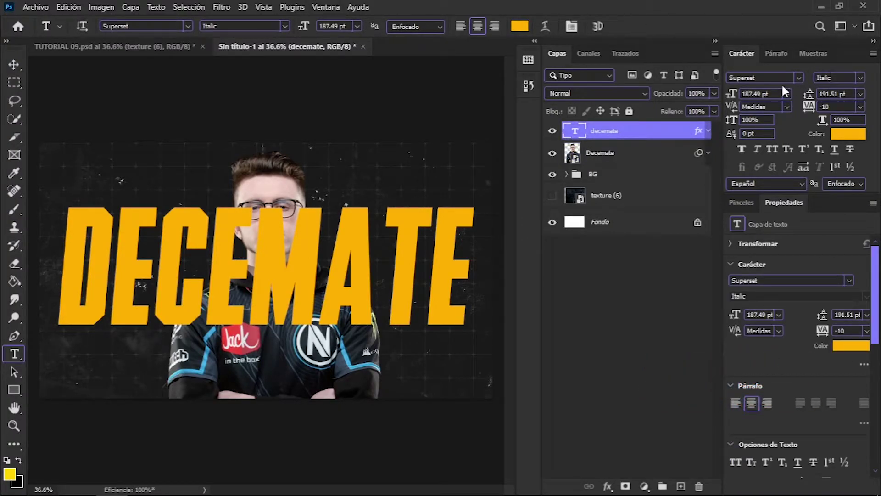
Try the Superline font on the title, then discard it to keep Superset
click(287, 234)
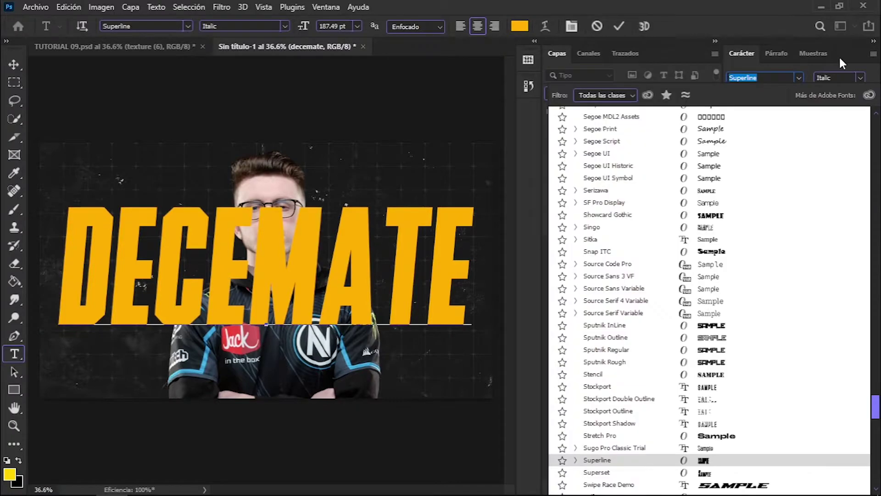
click(799, 78)
key(Return)
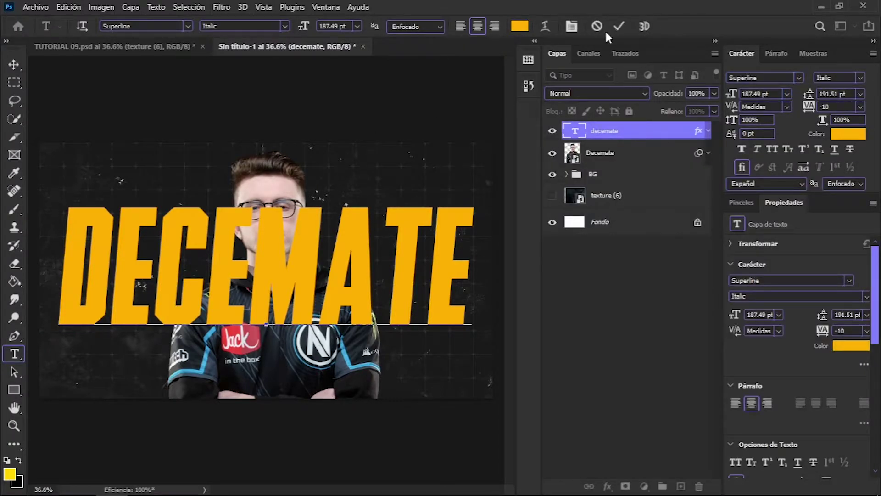
click(619, 27)
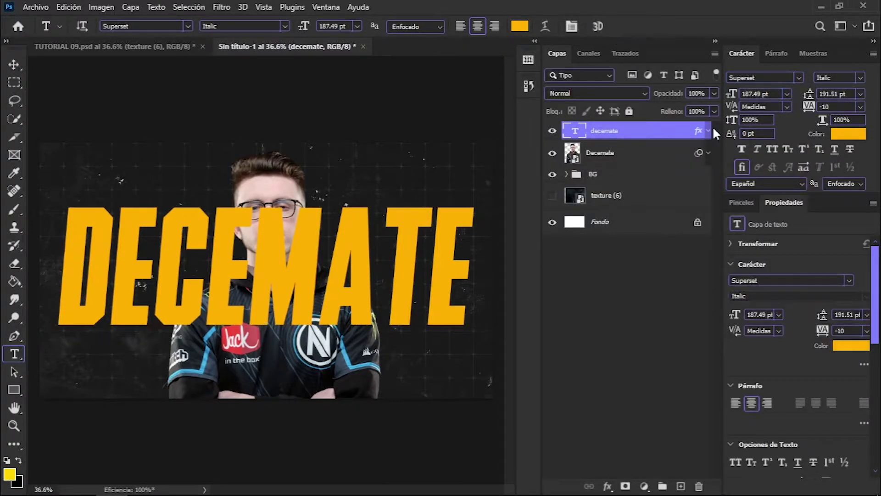
Colour the title #ffae13 and duplicate it as 'decemate copia'
click(834, 134)
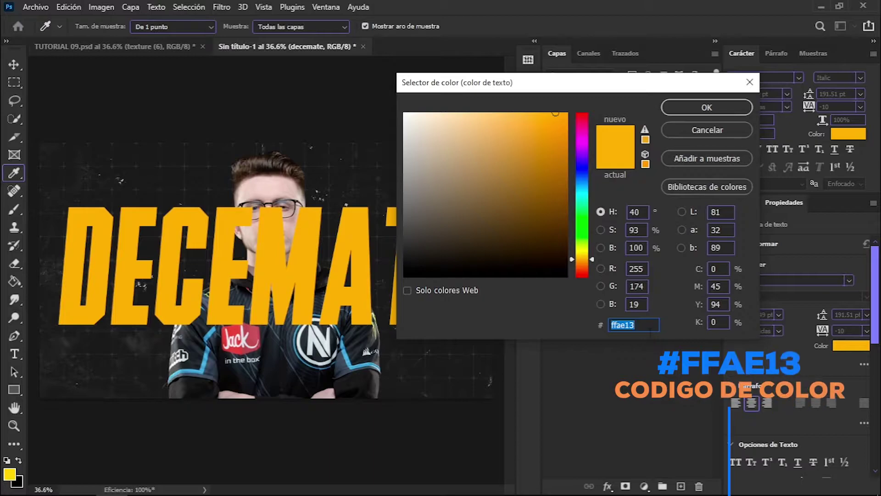
click(722, 108)
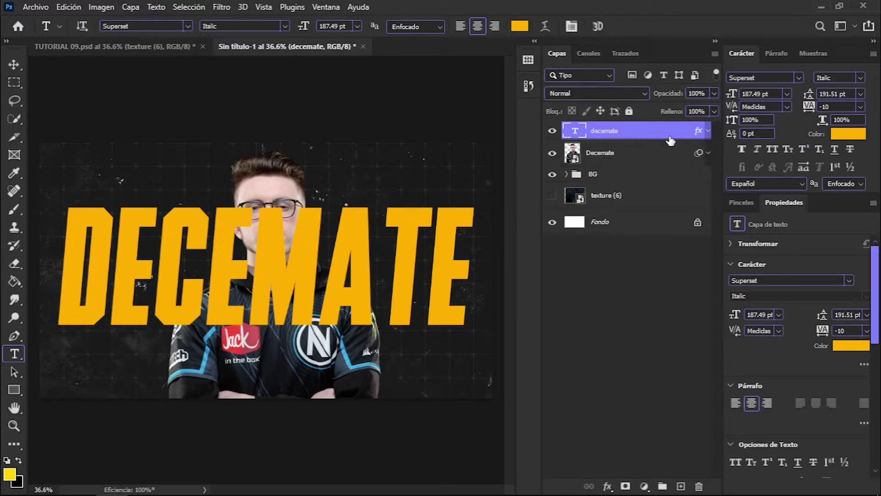
key(ctrl+j)
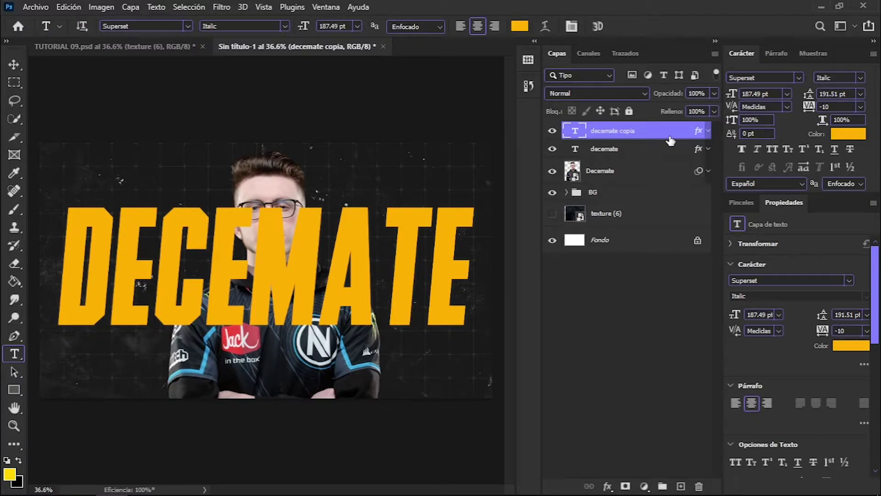
Move the Decemate player photo above the original decemate text layer
click(600, 170)
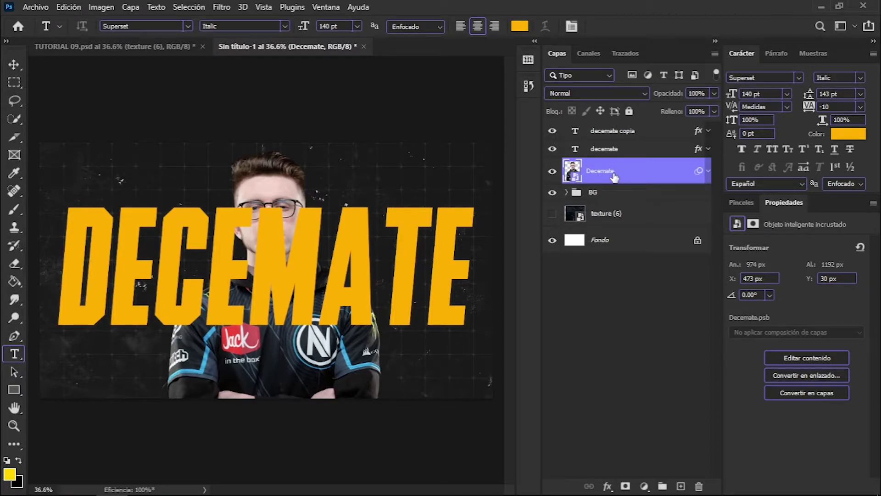
mouse_move(614, 178)
mouse_down()
mouse_move(621, 142)
mouse_move(602, 140)
mouse_up()
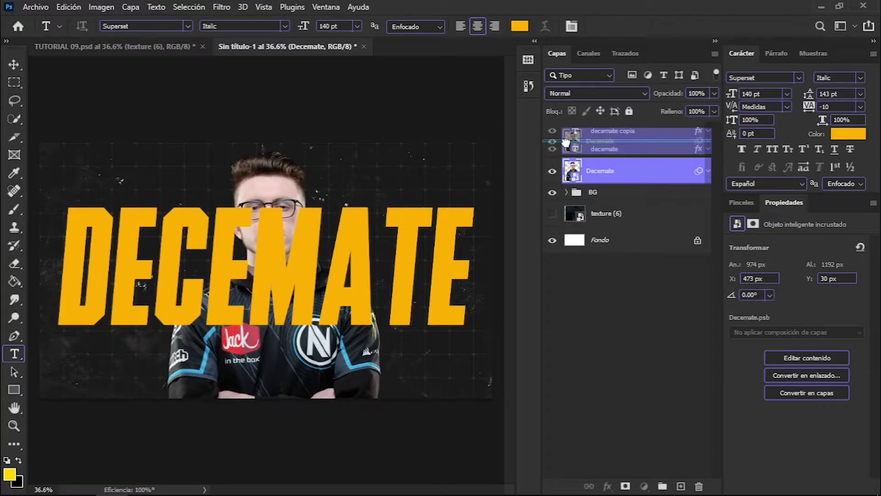
mouse_move(603, 140)
mouse_down()
mouse_move(568, 144)
mouse_move(627, 143)
mouse_up()
click(615, 134)
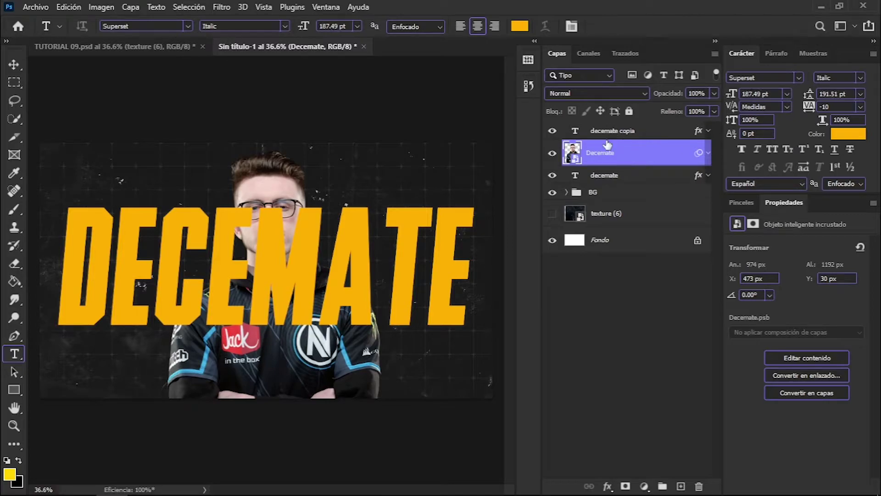
click(593, 180)
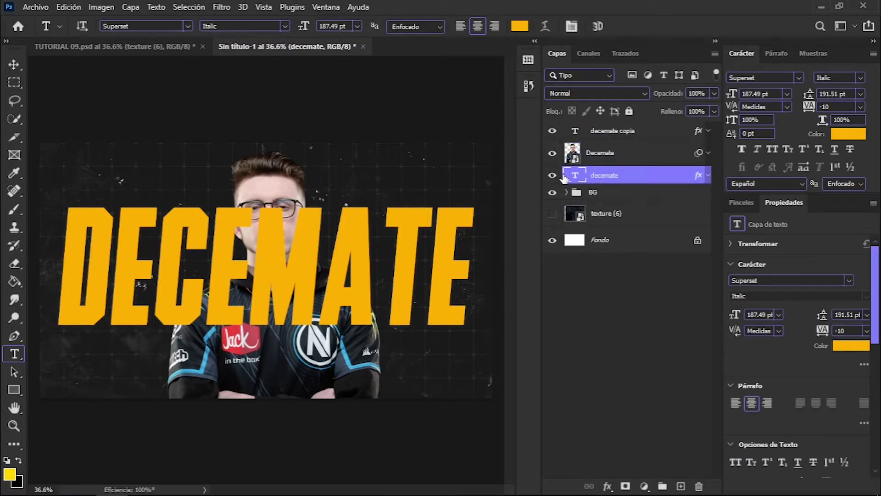
Set the decemate copia layer's fill opacity to 0% in Blending Options
click(607, 134)
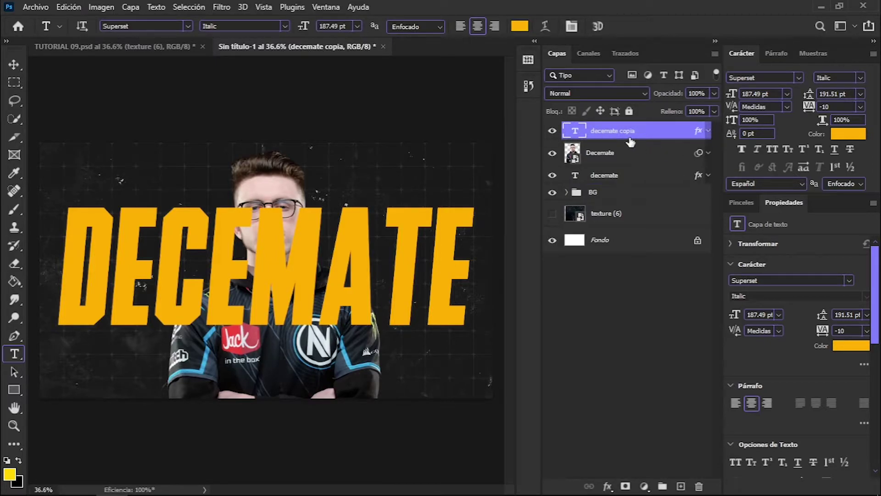
double_click(655, 133)
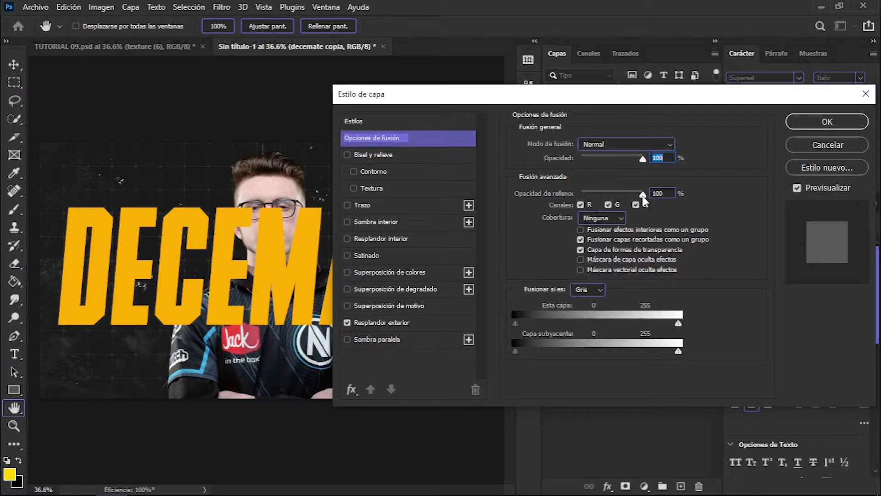
drag(643, 195, 564, 194)
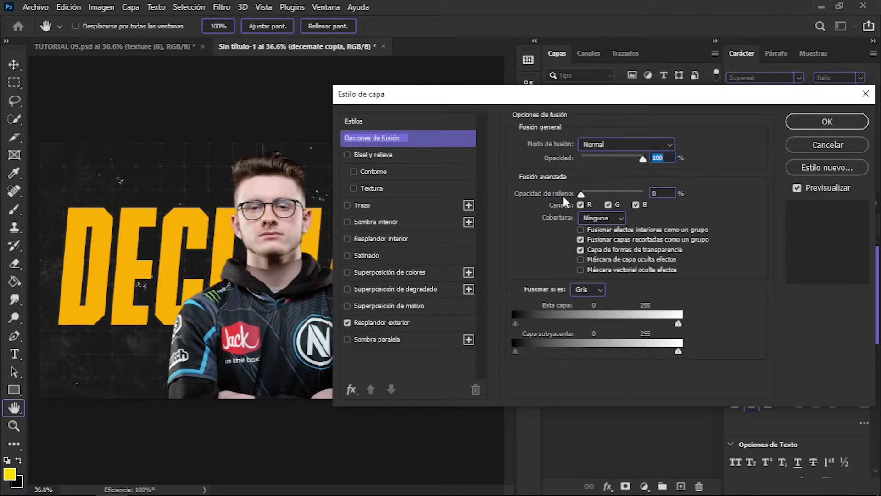
click(361, 206)
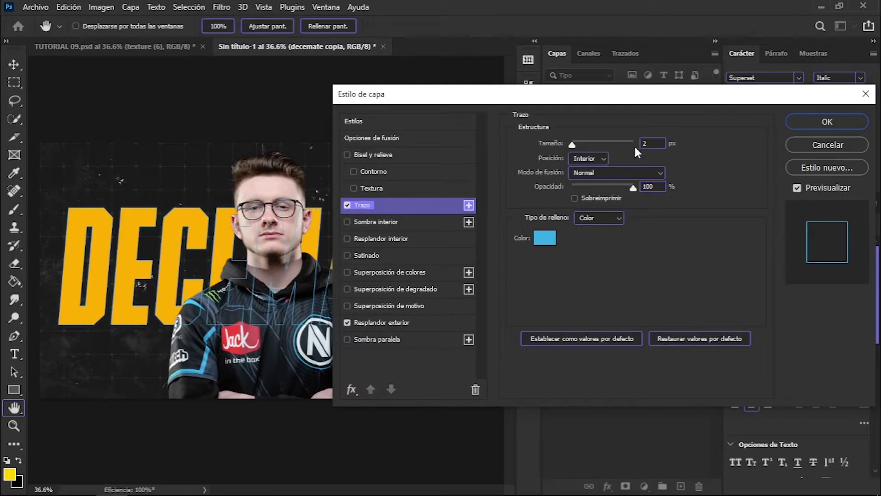
Give decemate copia a 2 px inside stroke using the title's sampled yellow
click(648, 143)
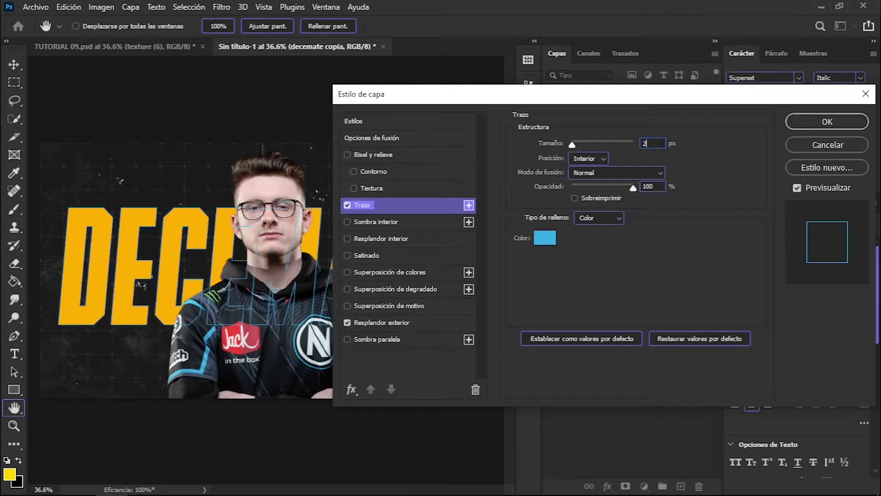
click(591, 161)
click(584, 183)
click(544, 237)
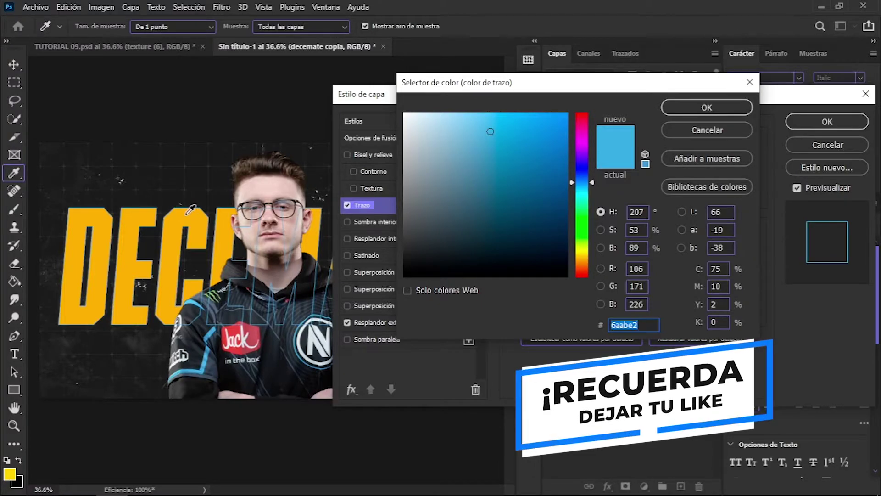
click(179, 211)
click(707, 108)
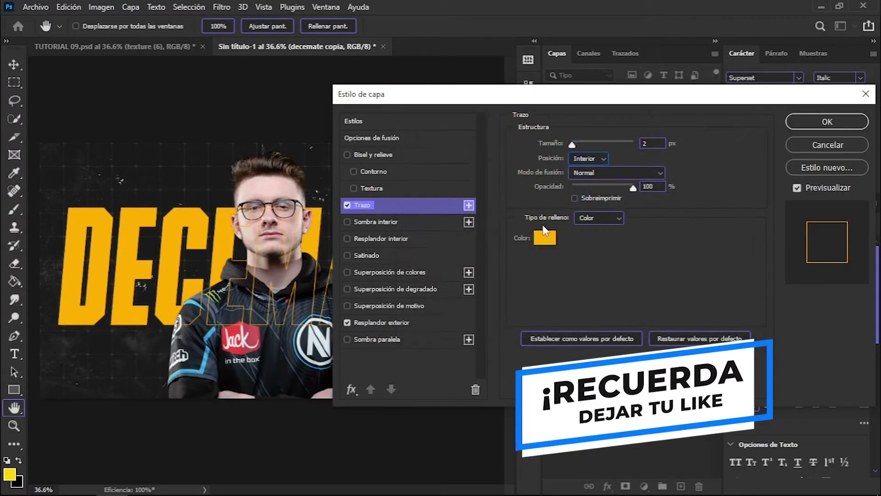
click(833, 123)
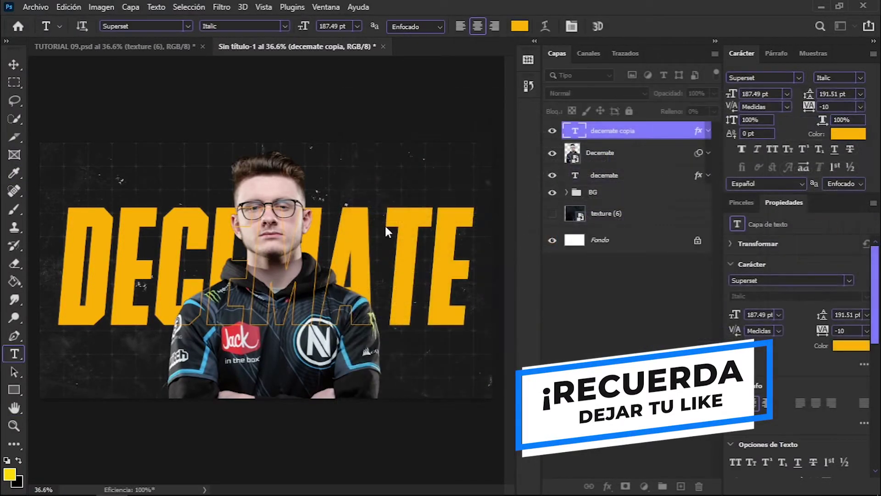
click(627, 176)
click(707, 175)
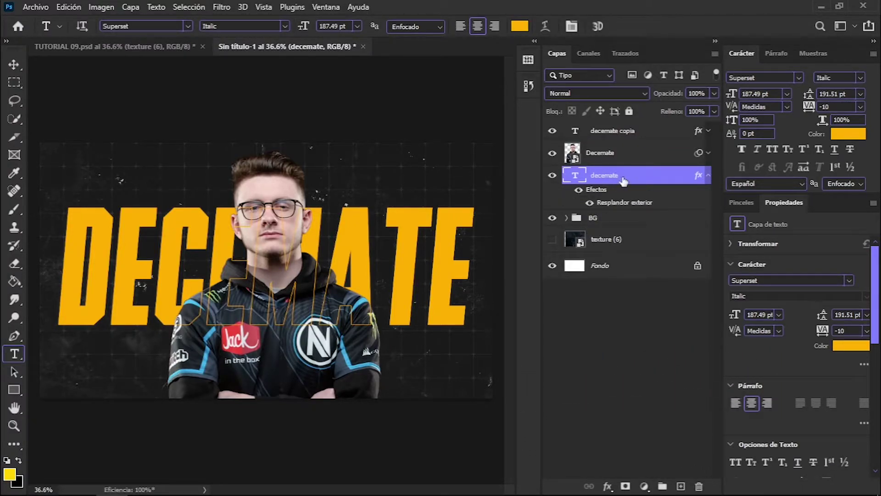
Inspect the decemate layer's Resplandor exterior glow settings, moving the dialog aside to see the canvas
double_click(670, 179)
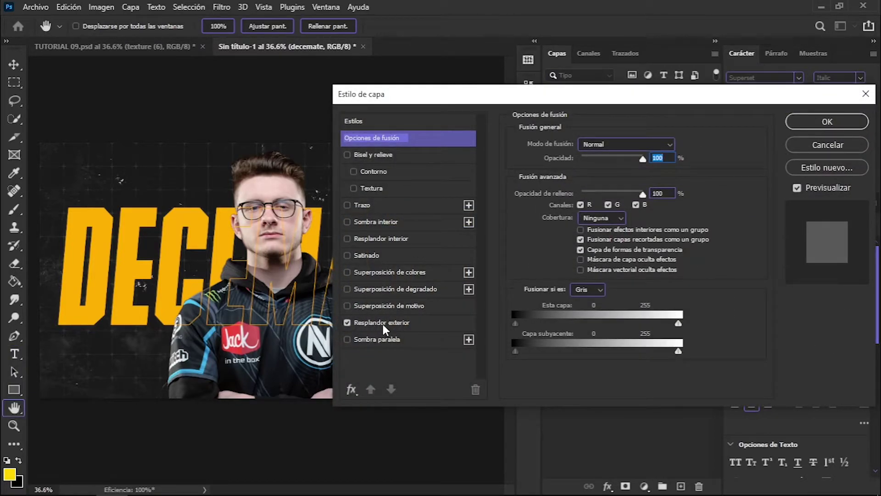
click(389, 324)
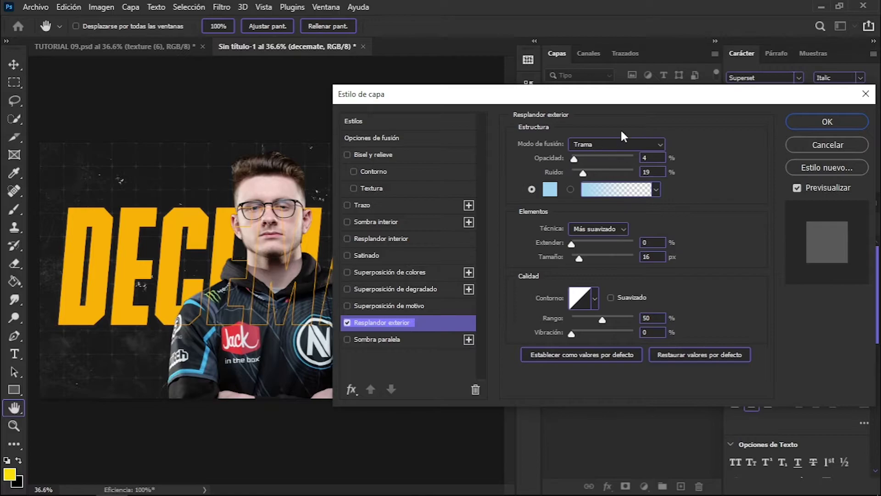
drag(622, 94, 521, 54)
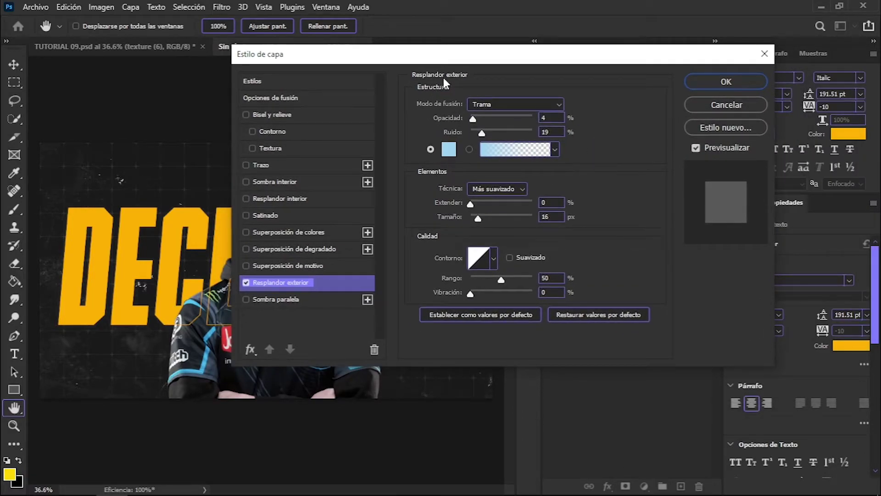
drag(449, 59, 544, 64)
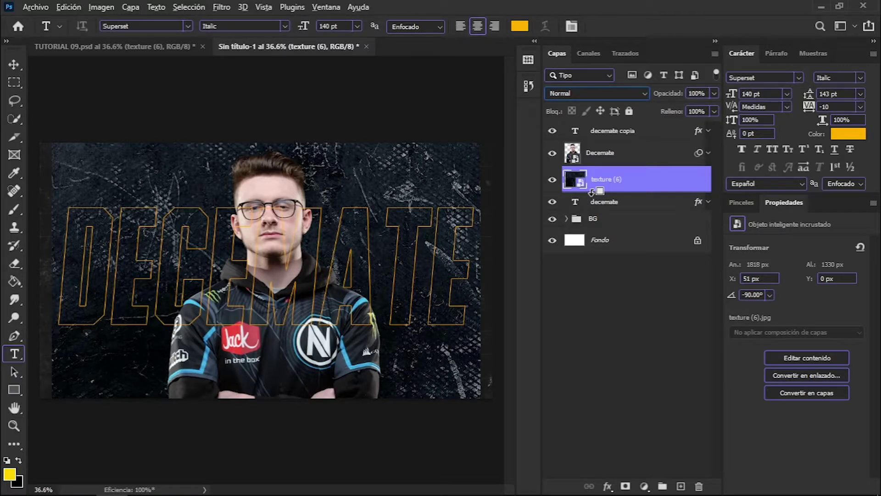
Clip texture (6) to the decemate text and shift it slightly upward
alt+click(592, 192)
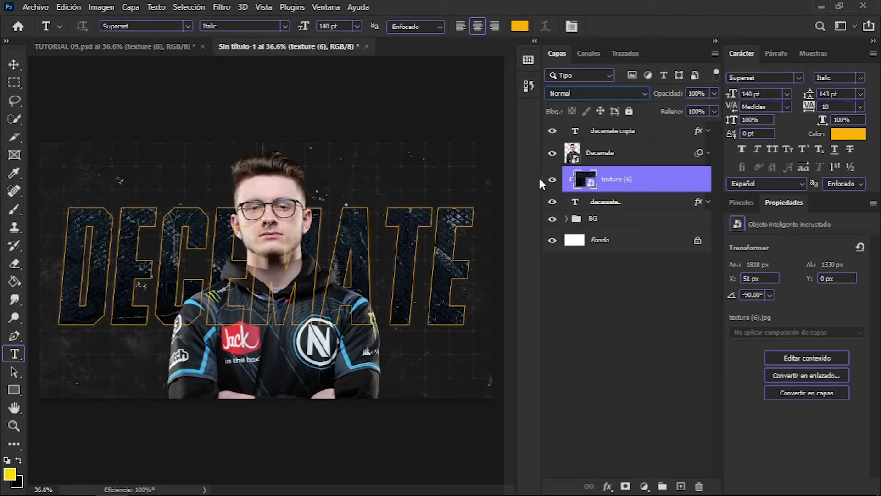
key(ctrl+t)
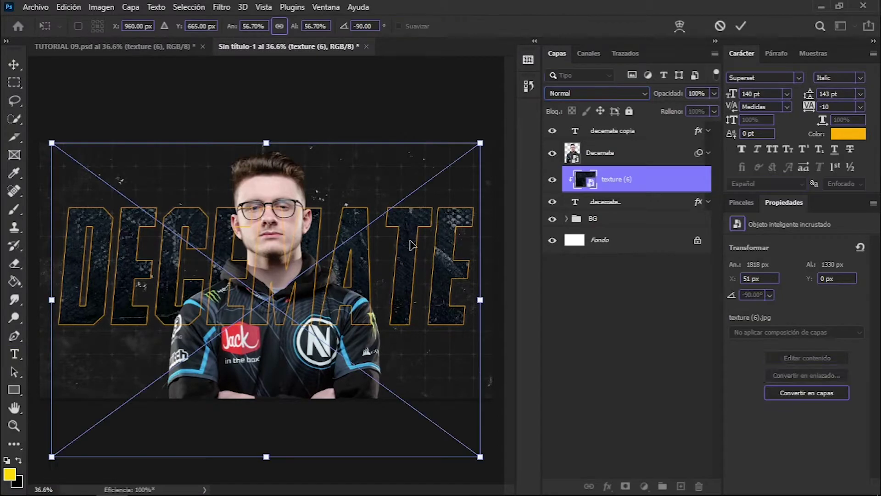
mouse_move(426, 246)
mouse_down()
mouse_move(418, 235)
mouse_move(429, 227)
mouse_up()
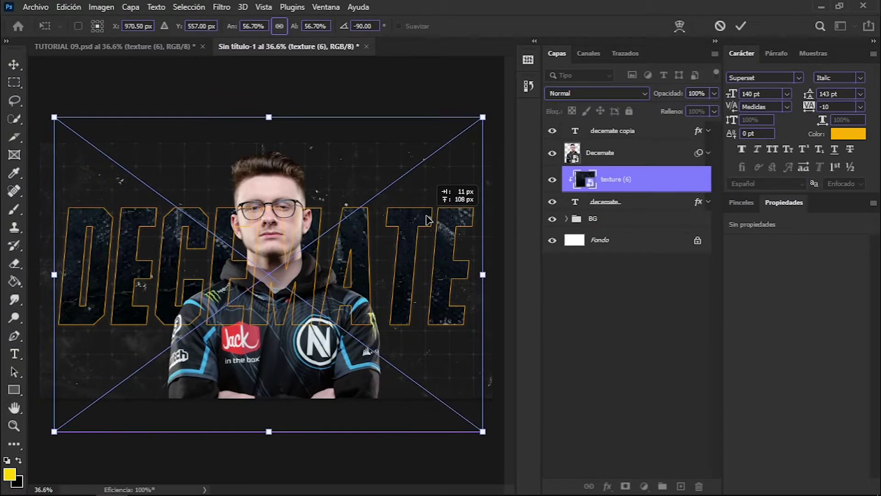
click(739, 26)
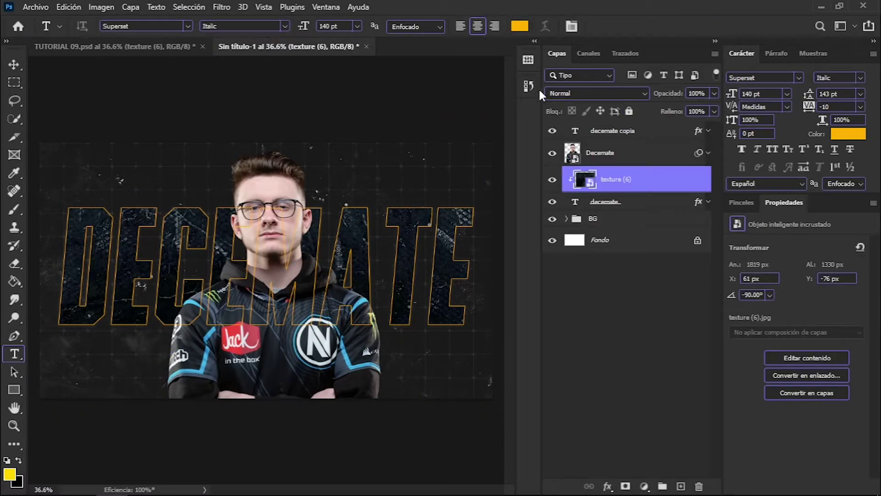
click(559, 92)
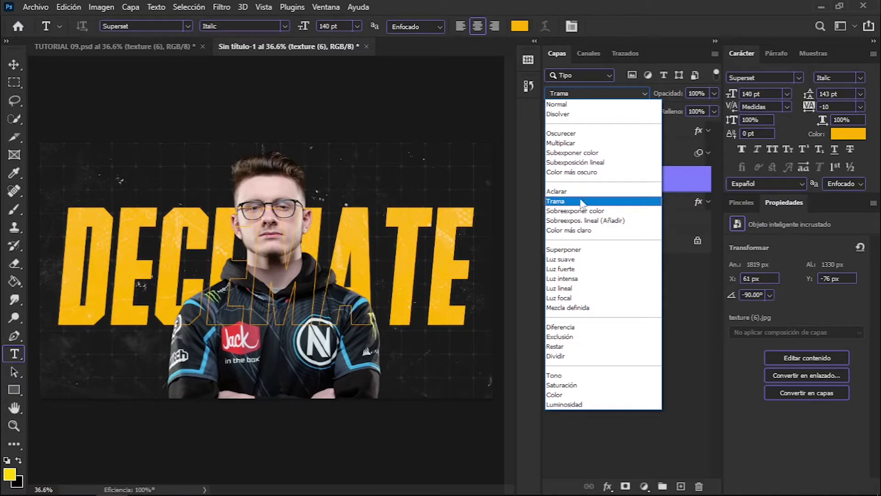
Set texture (6) to the Trama blend mode, then view the finished TUTORIAL 09.psd
click(557, 201)
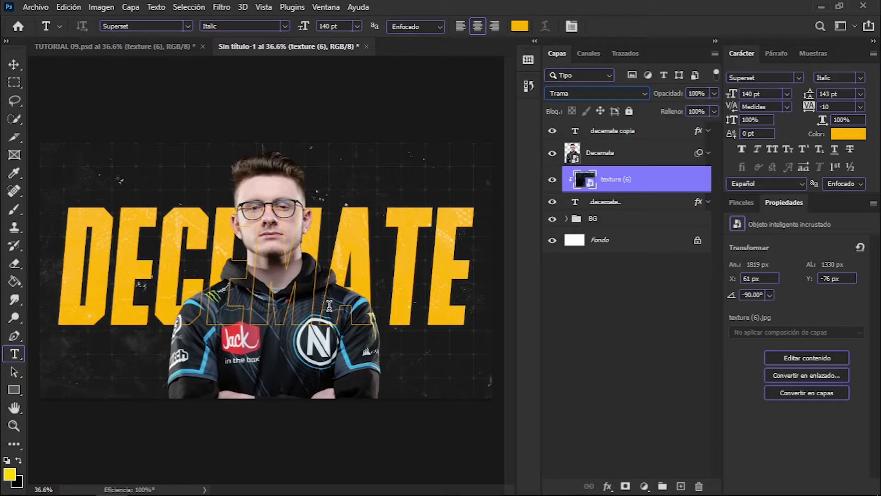
click(97, 49)
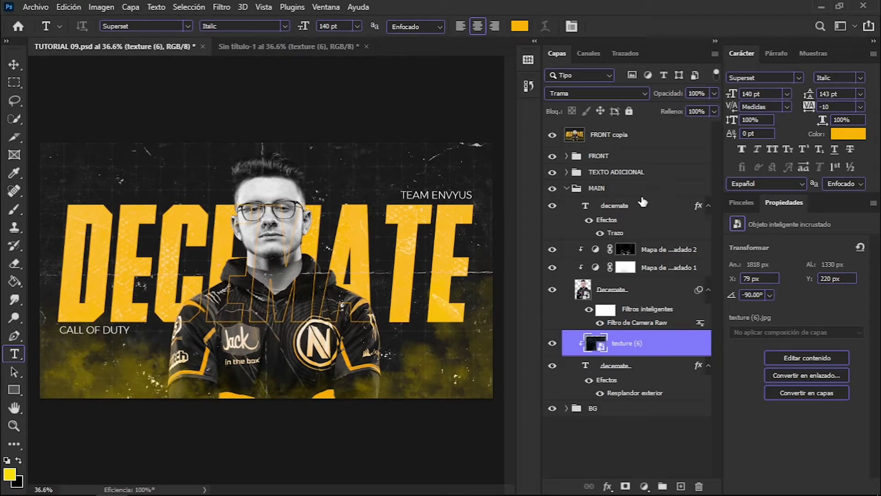
click(567, 188)
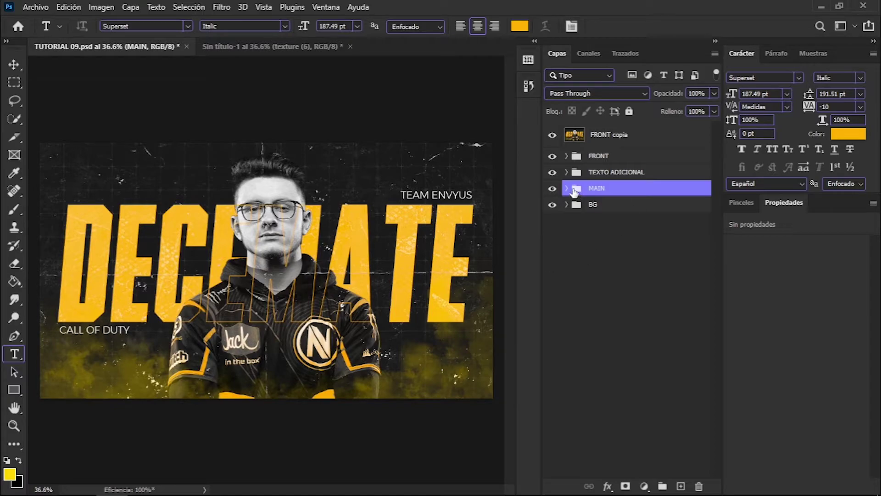
click(567, 188)
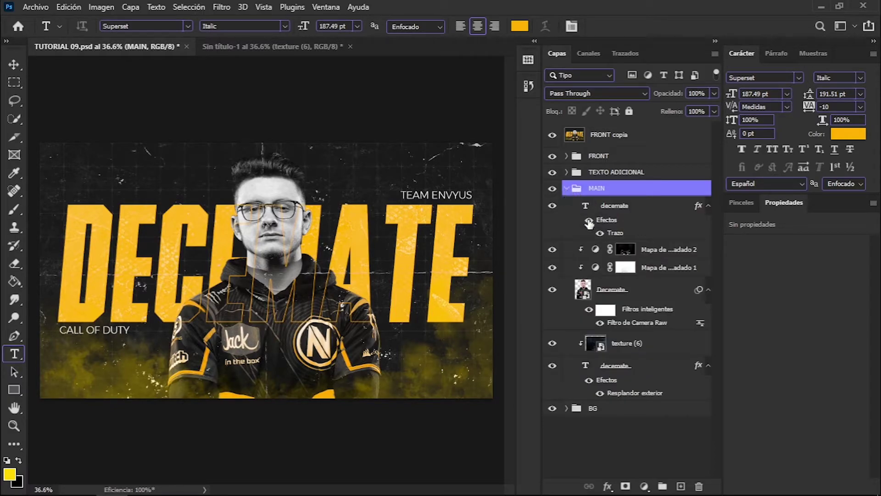
click(645, 212)
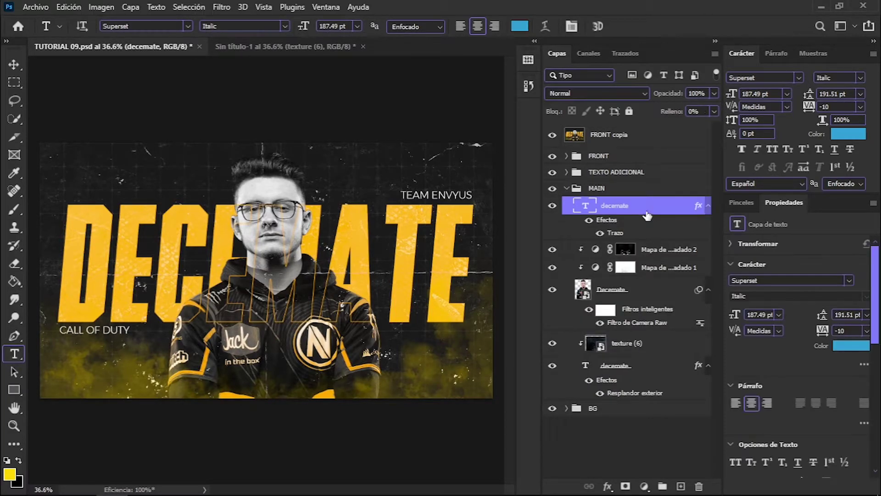
click(566, 289)
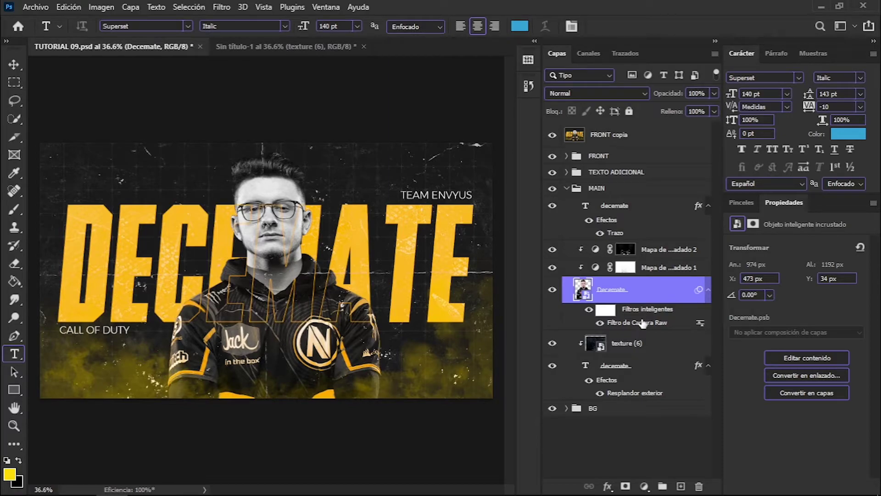
click(649, 250)
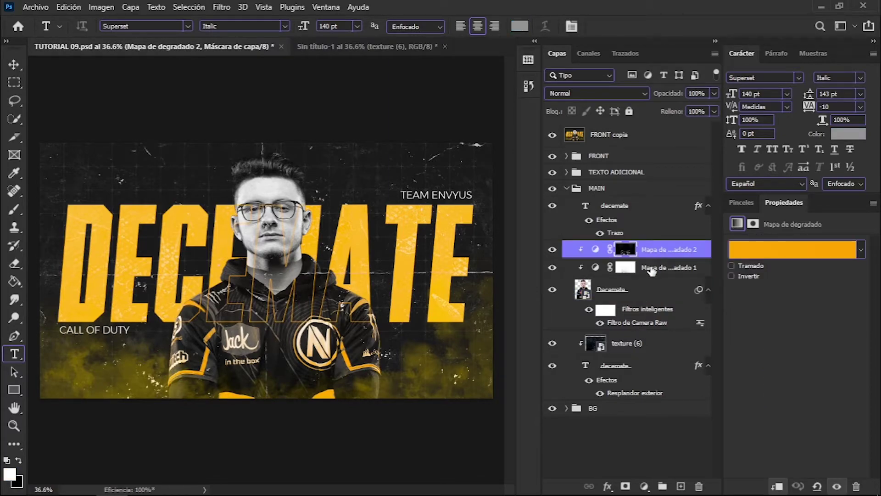
click(652, 270)
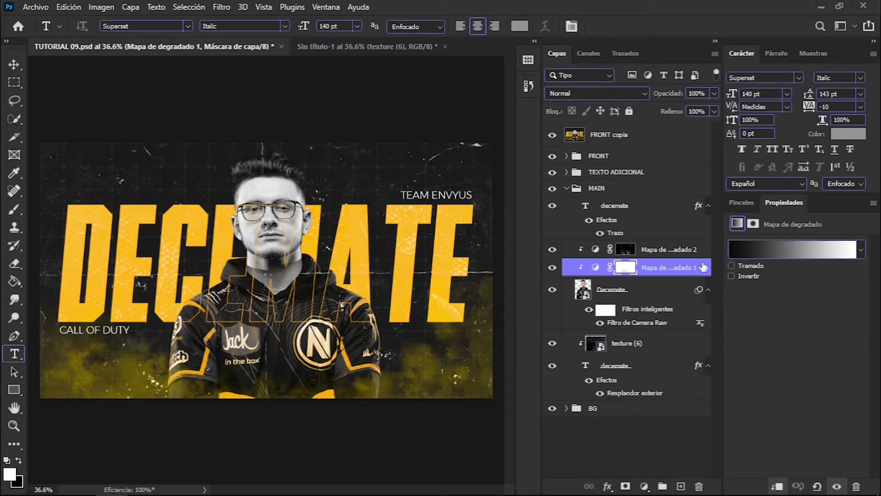
click(684, 252)
click(660, 270)
click(654, 253)
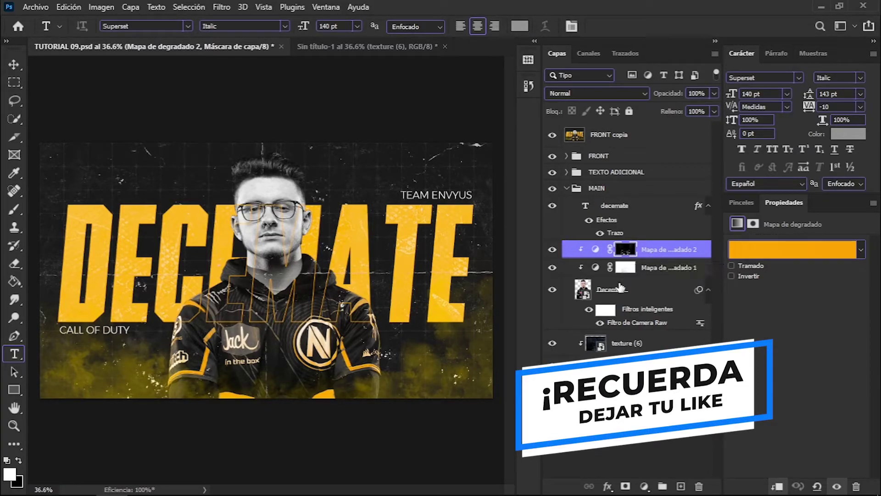
Hide FRONT copia, compare TEXTO ADICIONAL on and off, and inspect its Call of Duty layer
click(567, 188)
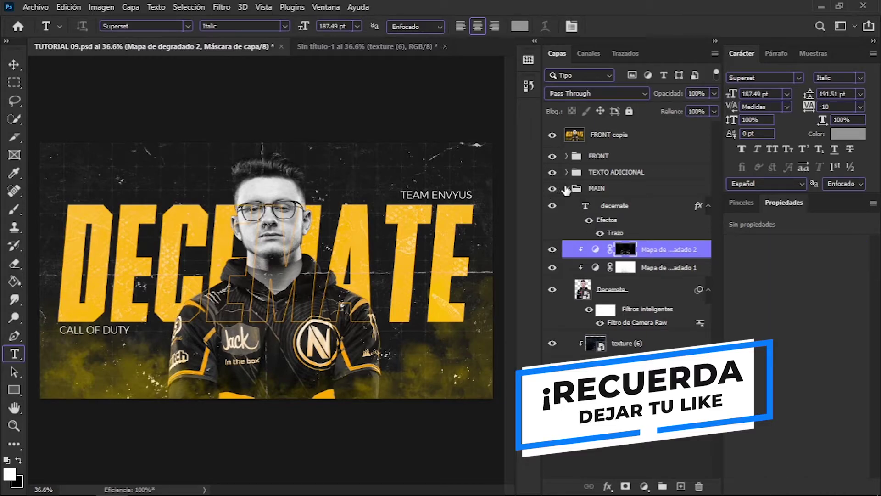
click(563, 172)
click(552, 172)
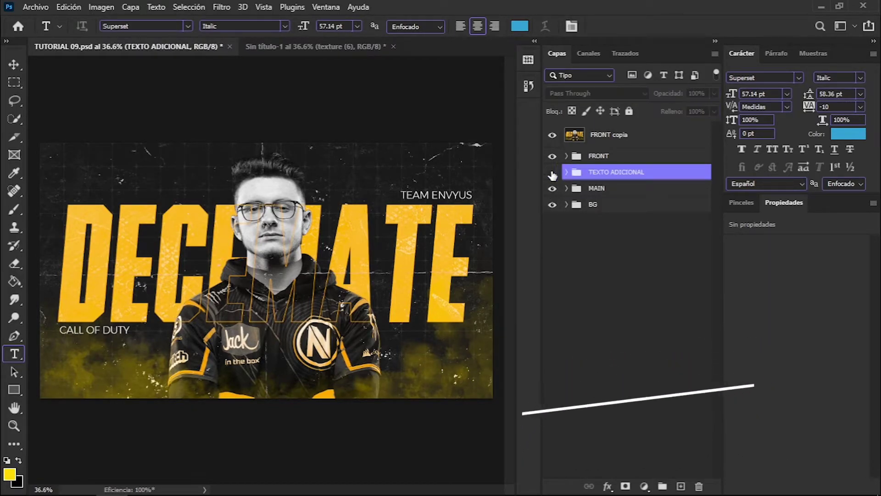
click(552, 135)
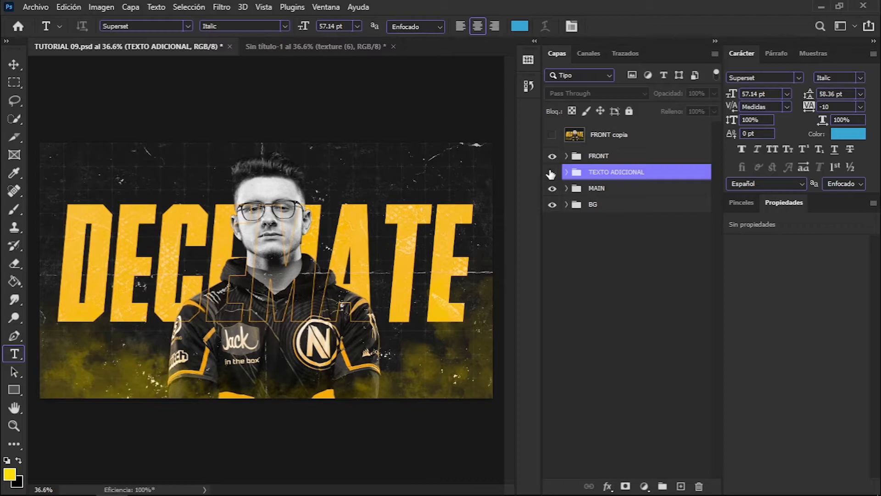
click(551, 172)
click(551, 172)
click(552, 172)
click(567, 173)
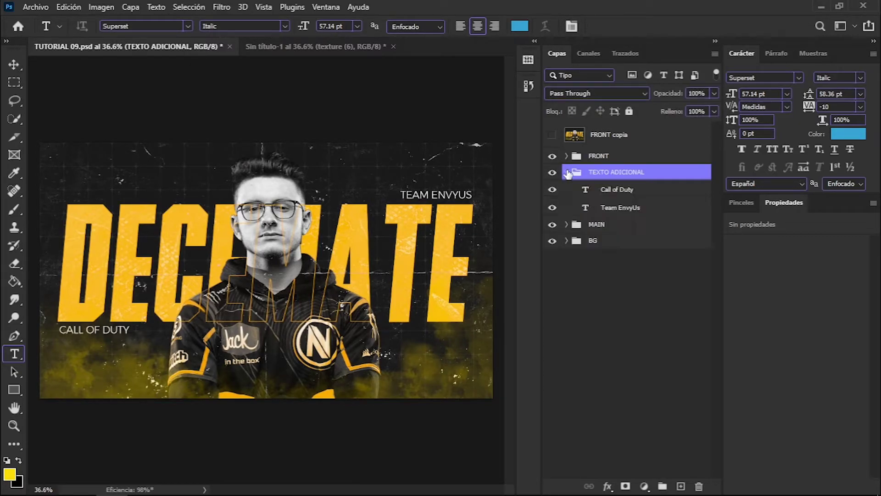
click(617, 190)
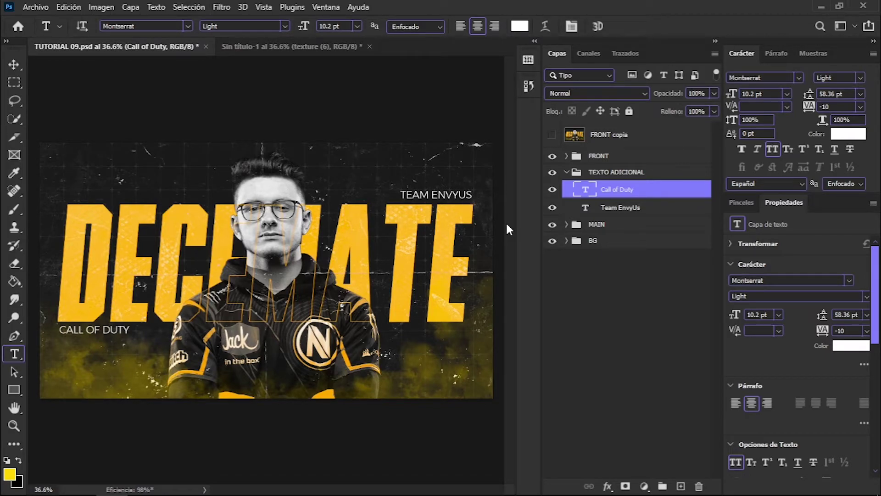
click(566, 172)
In the FRONT group, make the Grunge Texture 01 and HUMO smoke layers visible
click(567, 156)
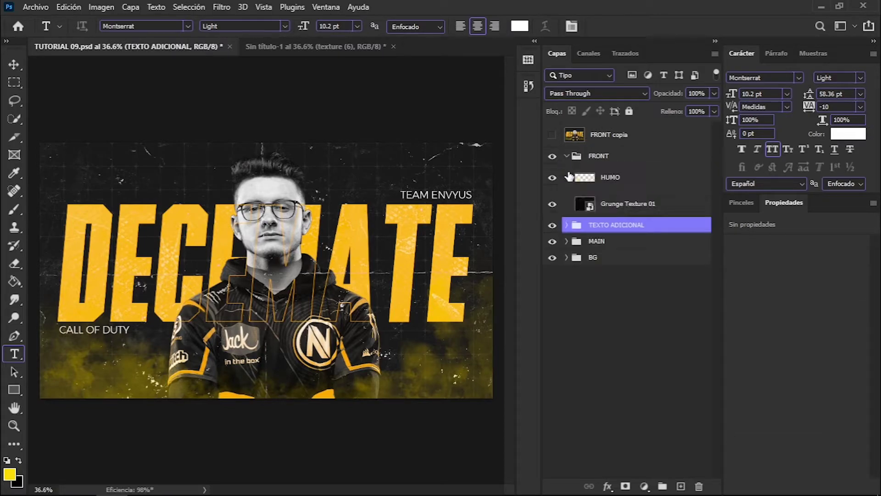
drag(552, 177, 552, 203)
click(552, 204)
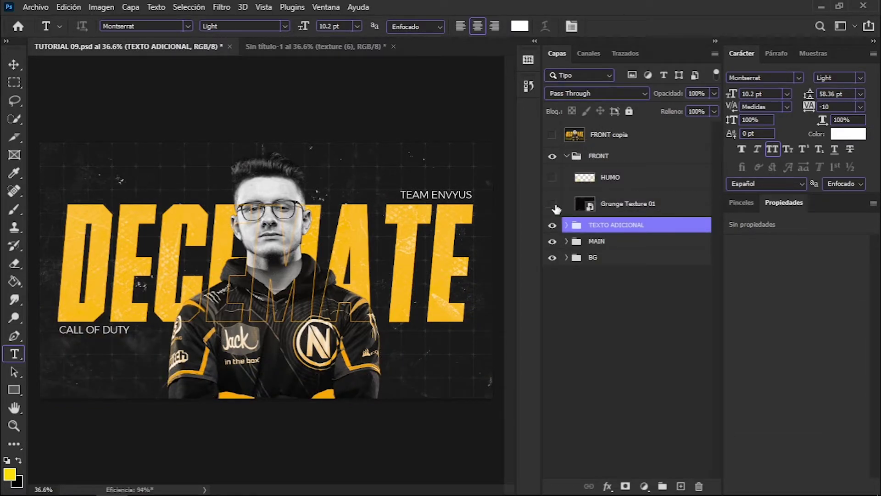
click(626, 204)
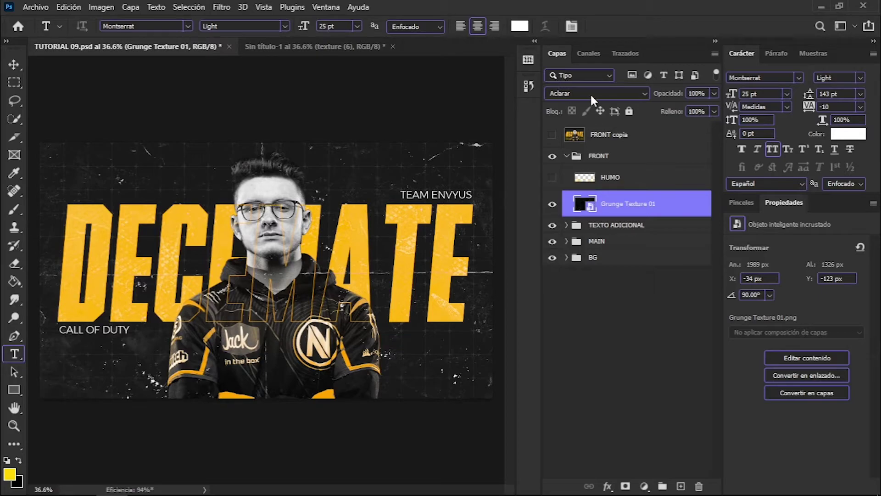
click(601, 179)
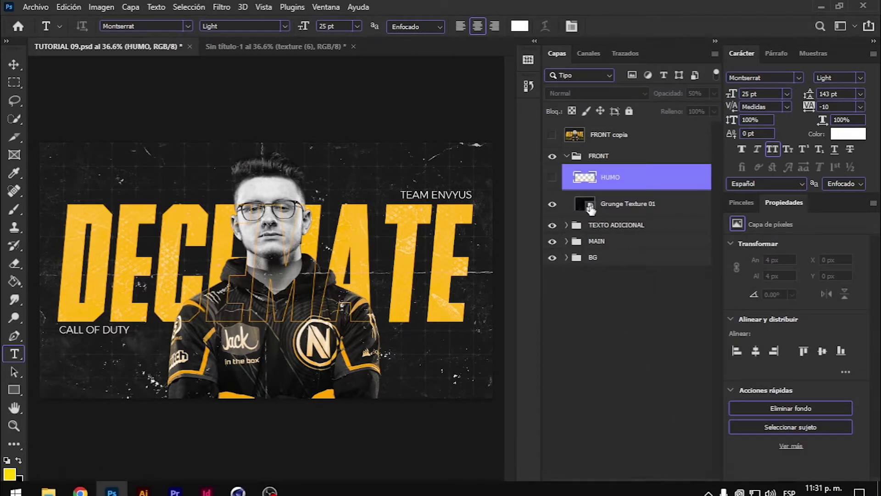
click(552, 177)
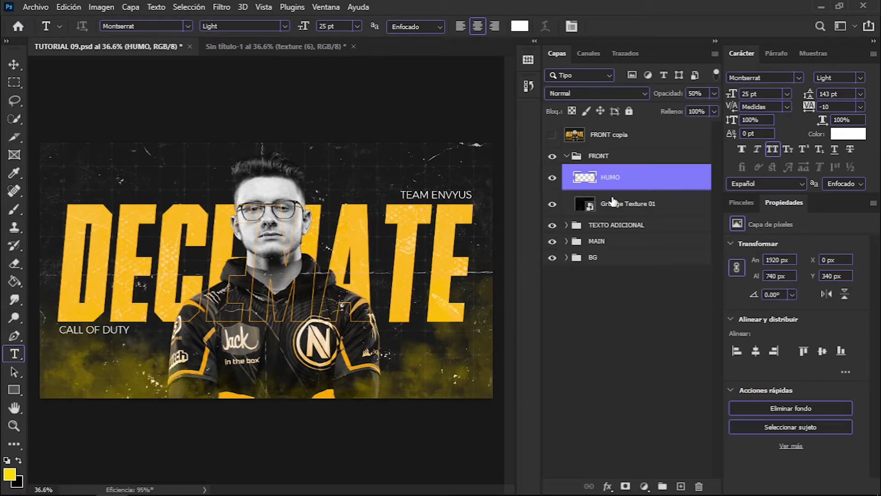
Paint a Humo brush smoke stroke at the lower right of the HUMO layer
click(18, 213)
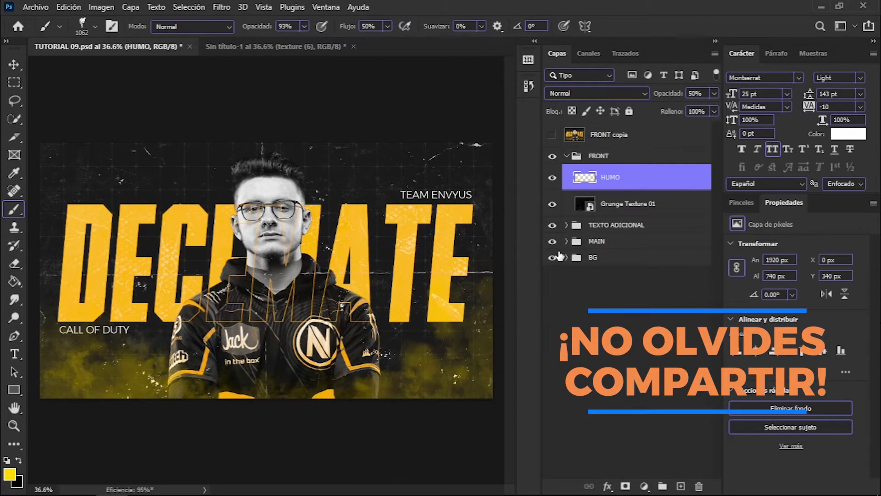
click(741, 202)
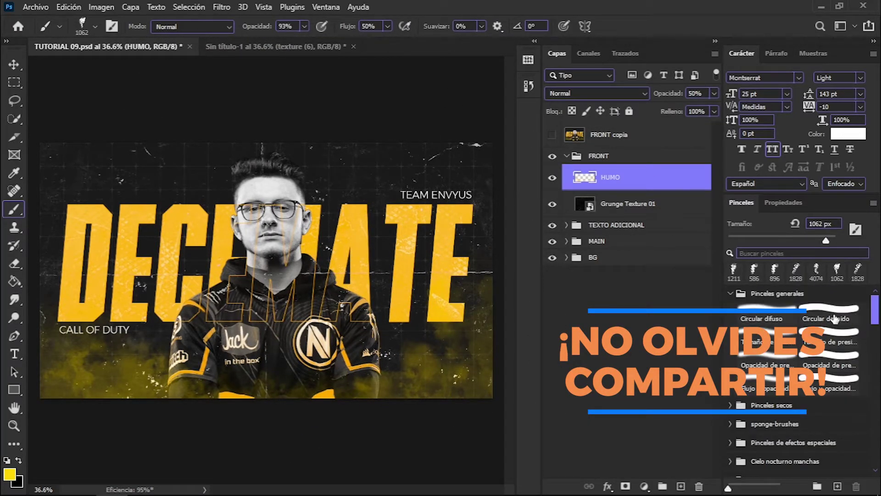
drag(876, 315, 875, 357)
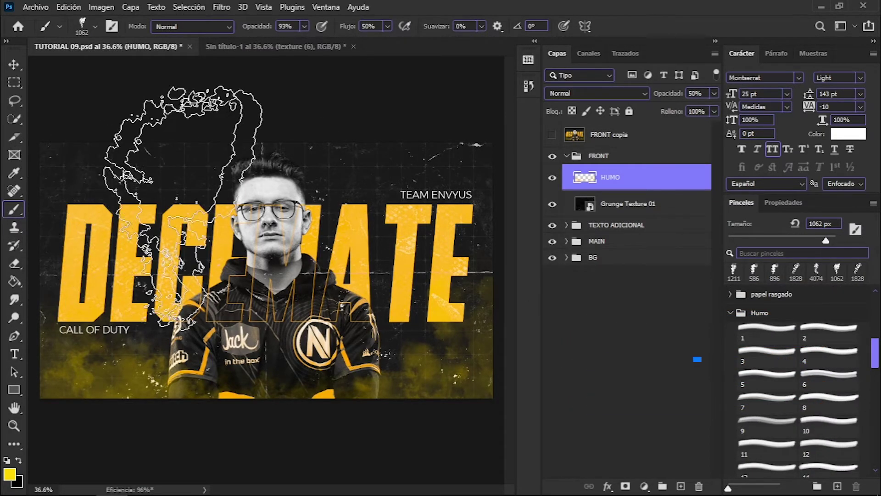
click(199, 165)
key(ctrl+z)
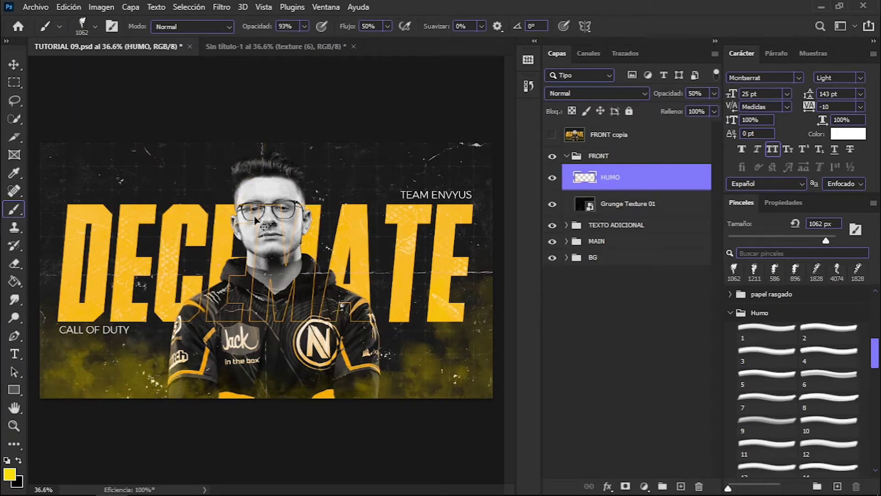
click(349, 193)
key(ctrl+z)
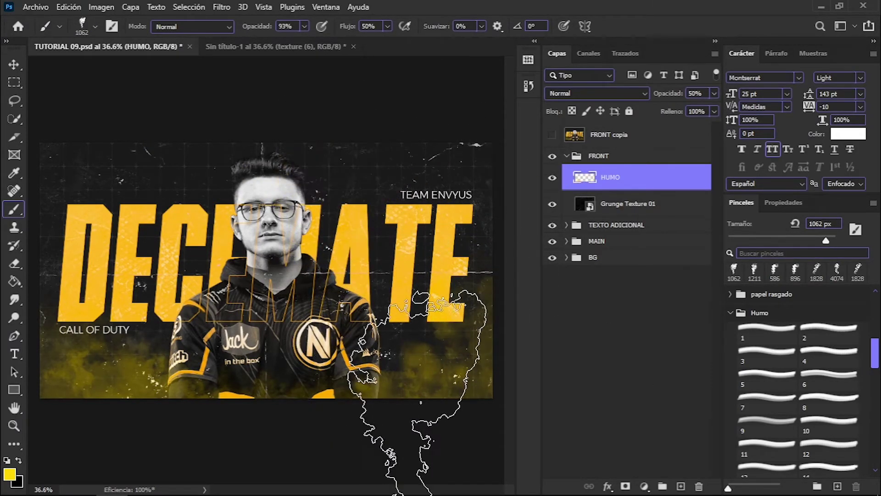
click(452, 367)
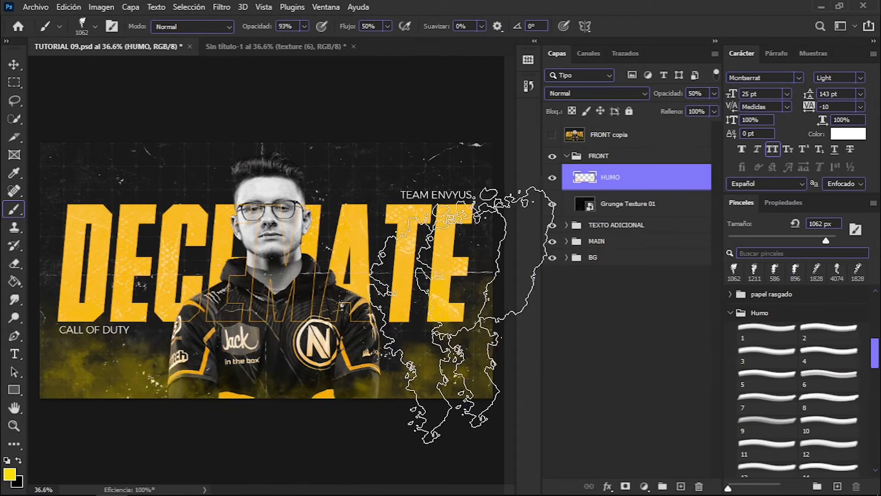
Keep the HUMO layer opacity at 50% and switch to Adobe Illustrator
click(714, 94)
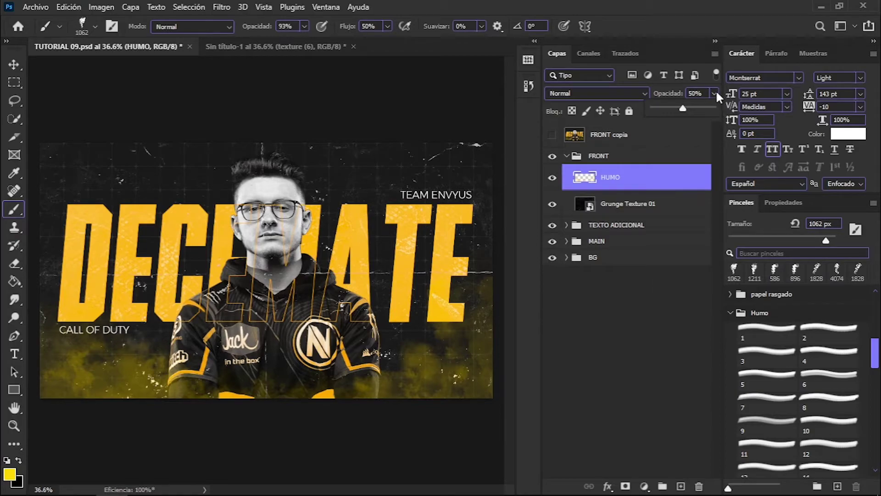
click(715, 90)
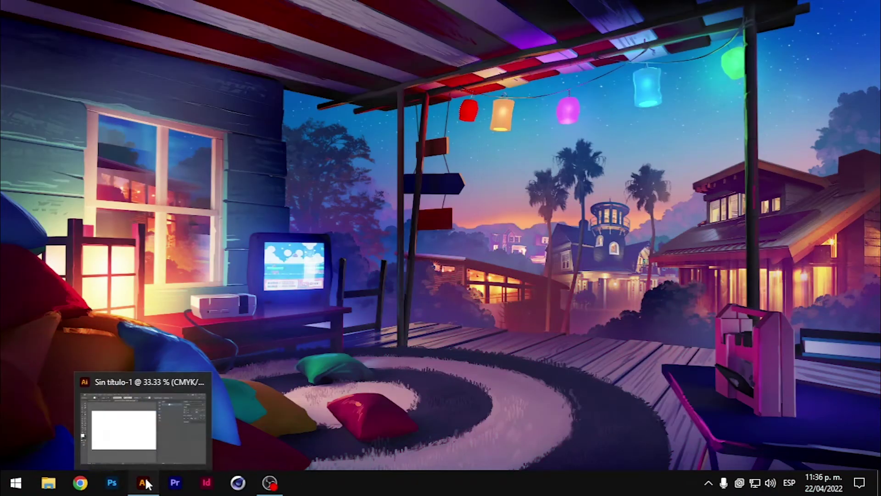
click(144, 481)
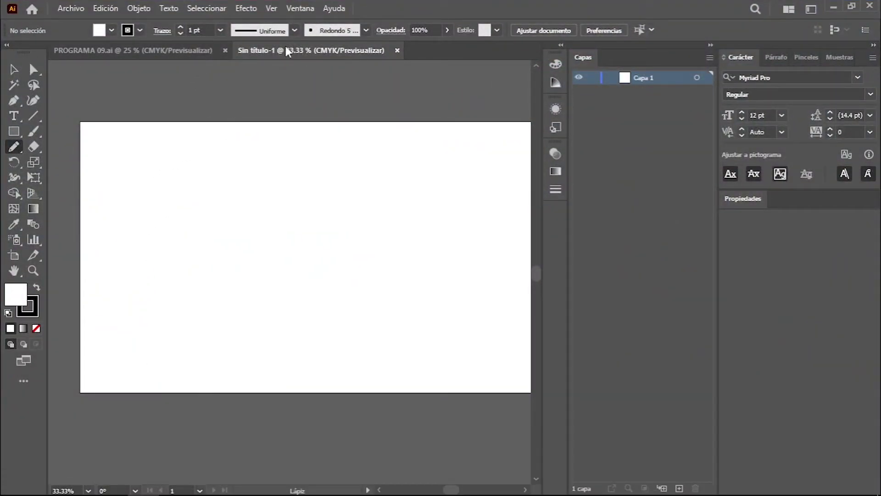
Pan the artboard and draw a looping Pencil curve from lower left to upper right
click(63, 7)
key(h)
drag(414, 167, 389, 175)
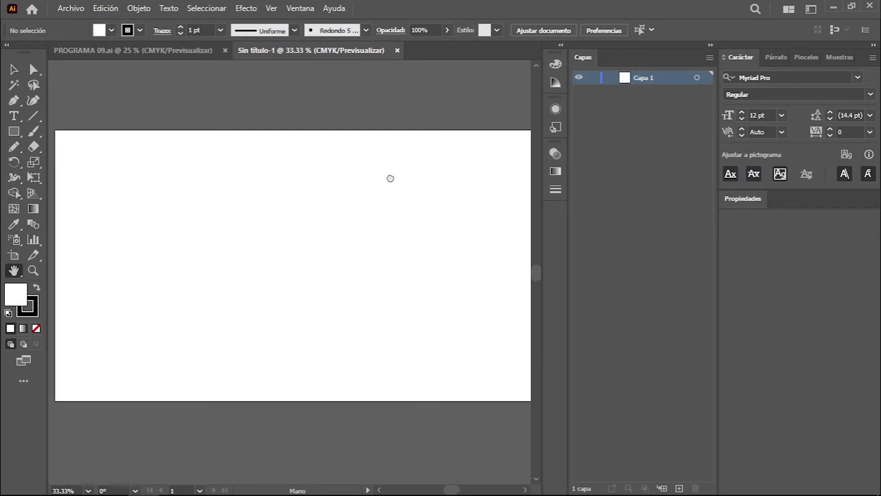
click(18, 147)
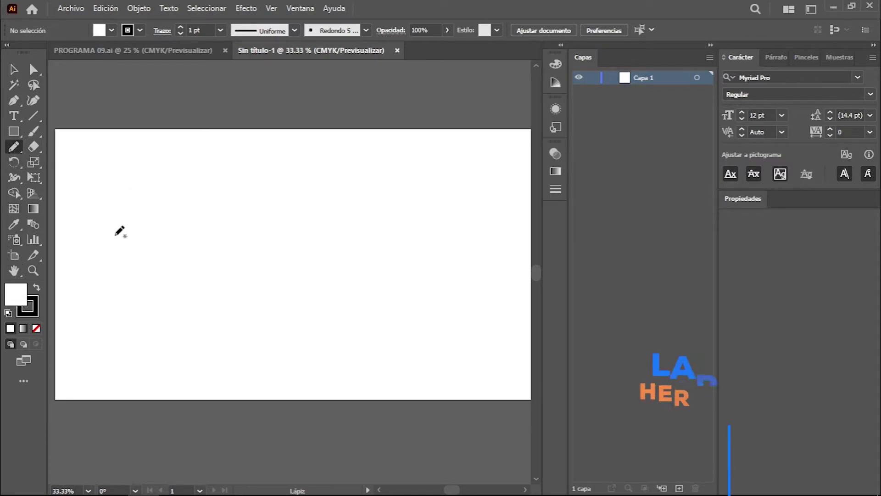
drag(100, 352, 424, 338)
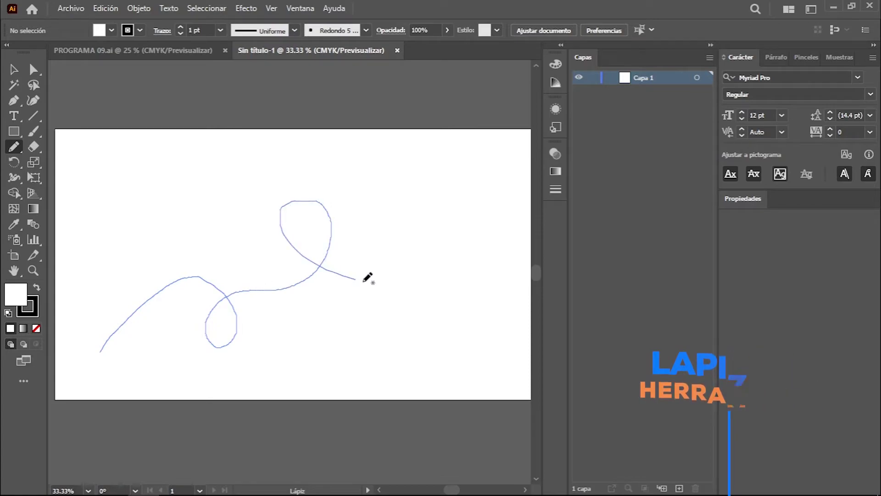
drag(424, 339, 454, 230)
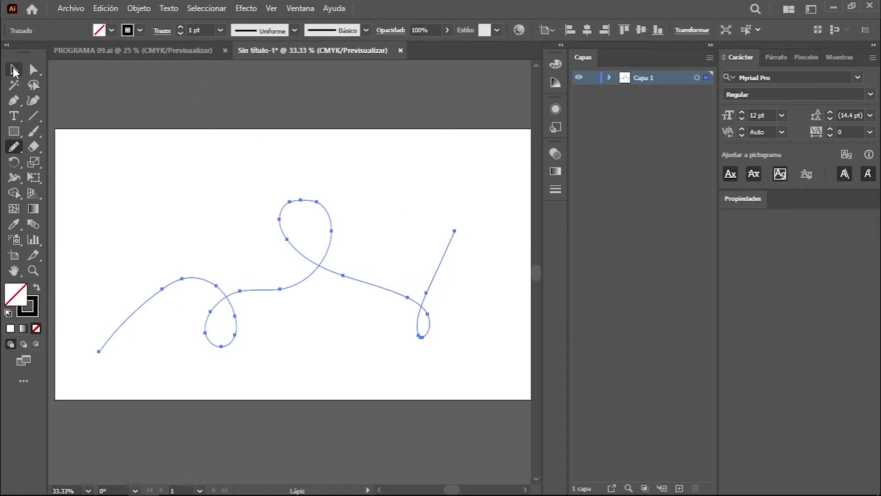
click(14, 70)
click(14, 131)
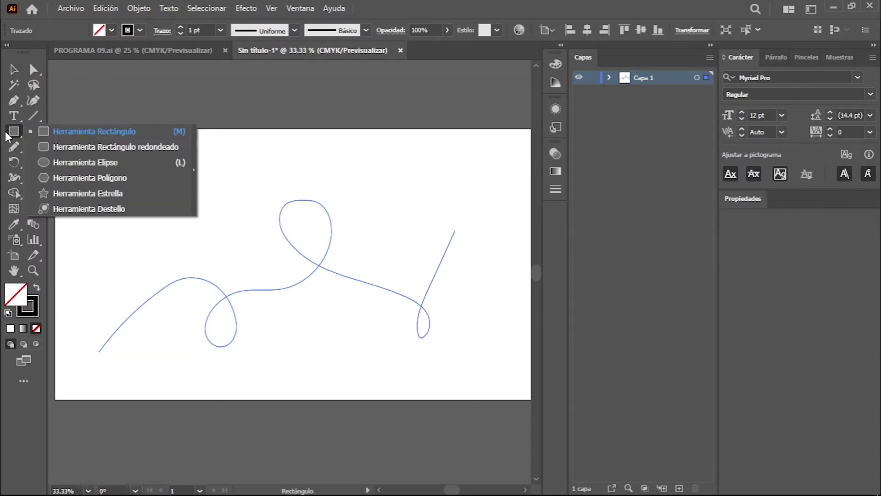
Draw a 240 px Ellipse-tool circle at the artboard's upper left and nudge it down
click(78, 163)
drag(79, 129, 138, 208)
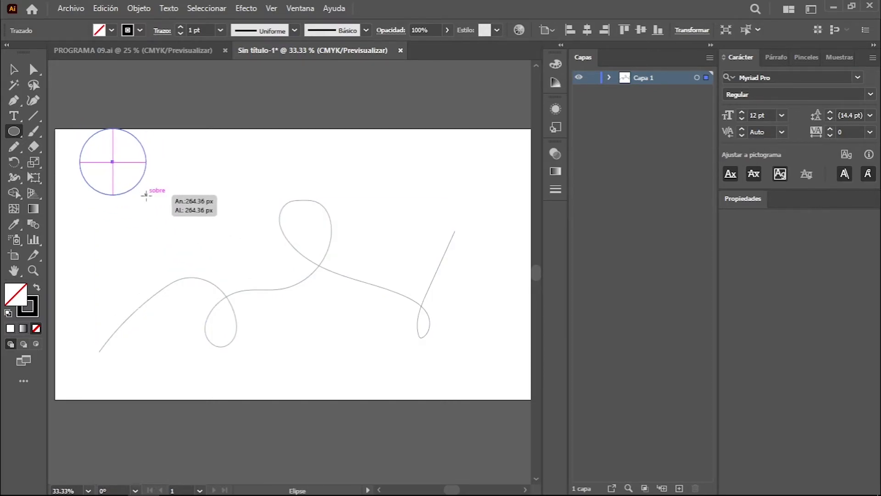
mouse_move(138, 208)
mouse_down()
mouse_move(119, 173)
mouse_move(142, 190)
mouse_up()
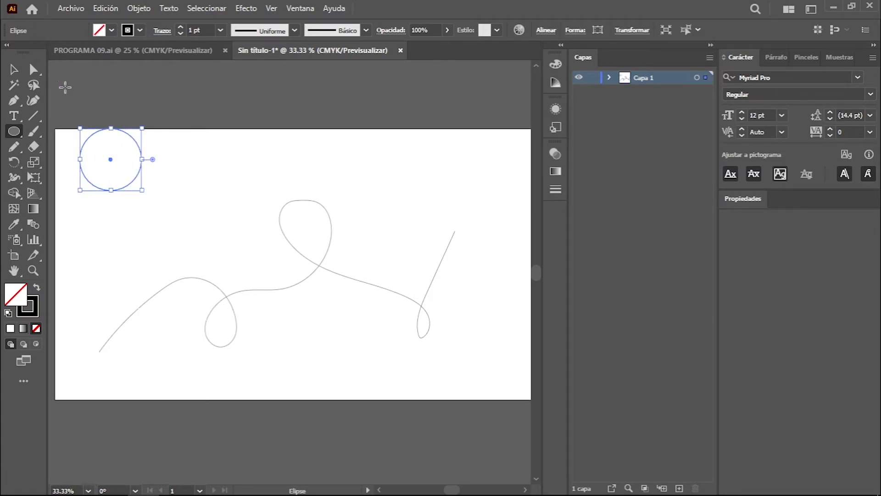
click(16, 70)
click(122, 152)
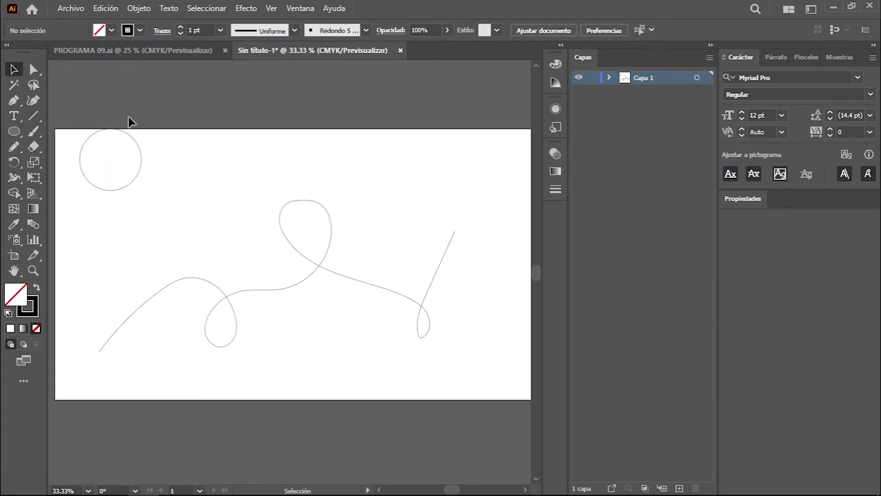
drag(132, 139, 132, 160)
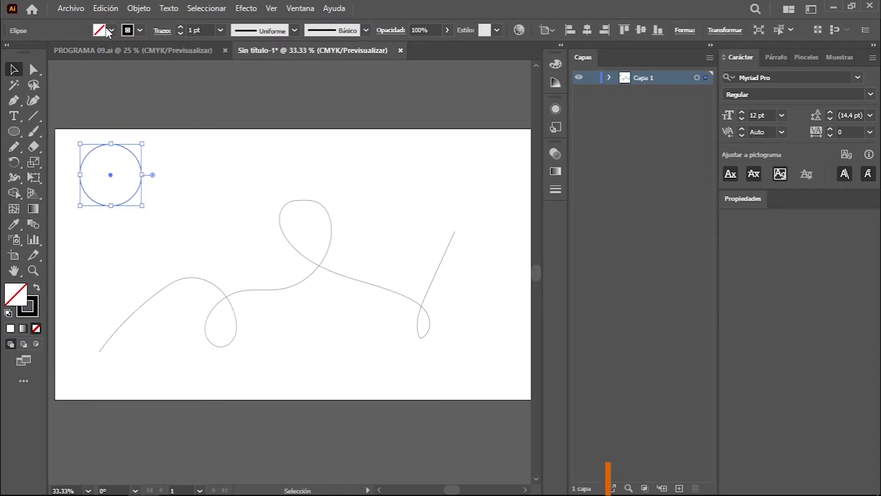
Fill the circle with a pastel spectrum gradient from the Espectros swatch library
click(112, 31)
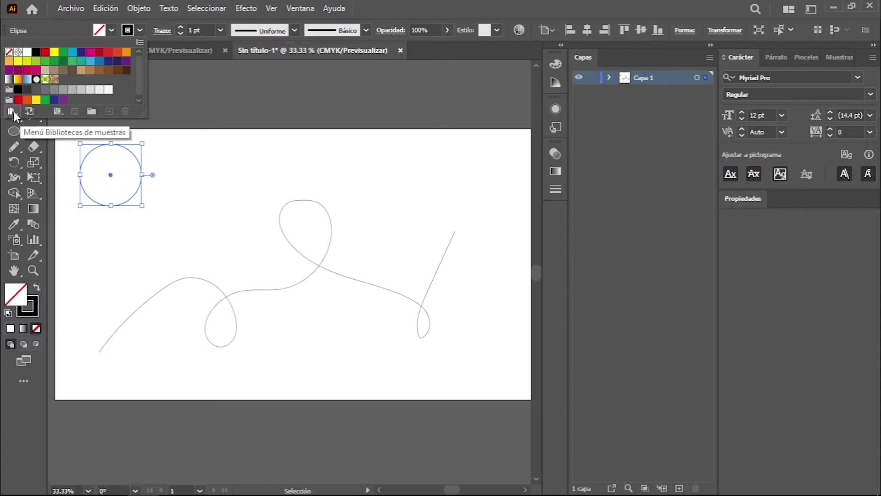
click(12, 112)
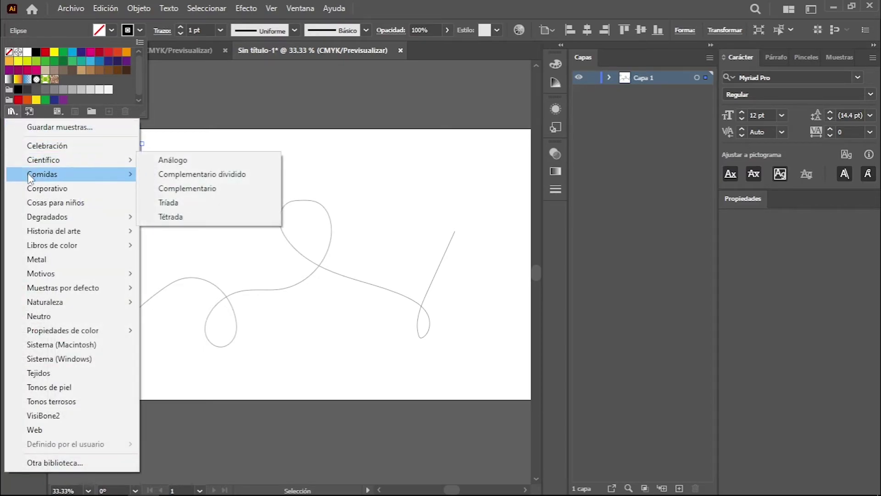
mouse_move(69, 216)
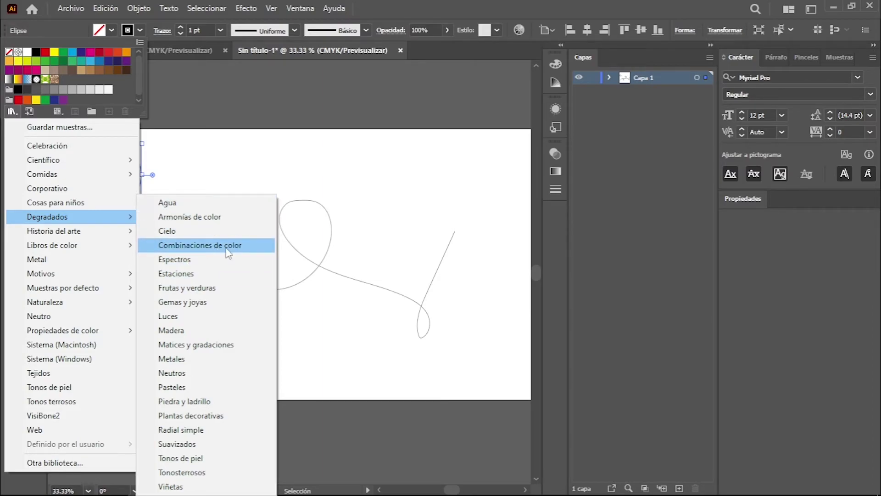
click(211, 258)
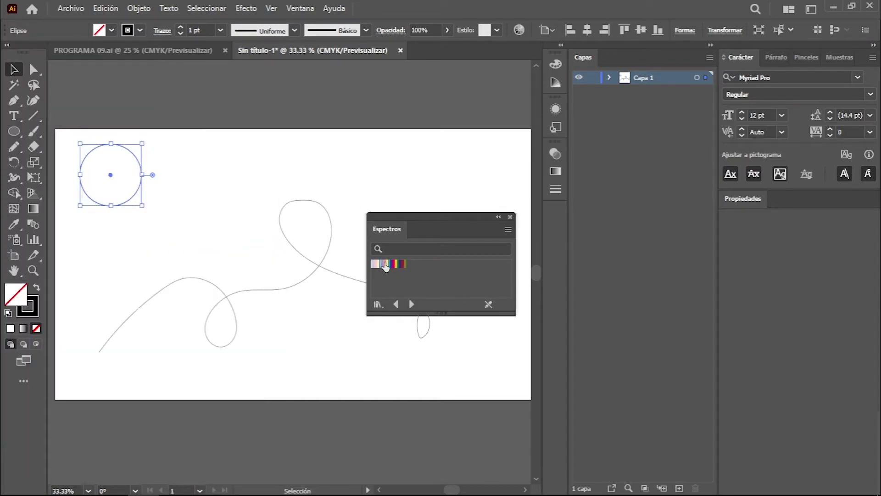
click(393, 264)
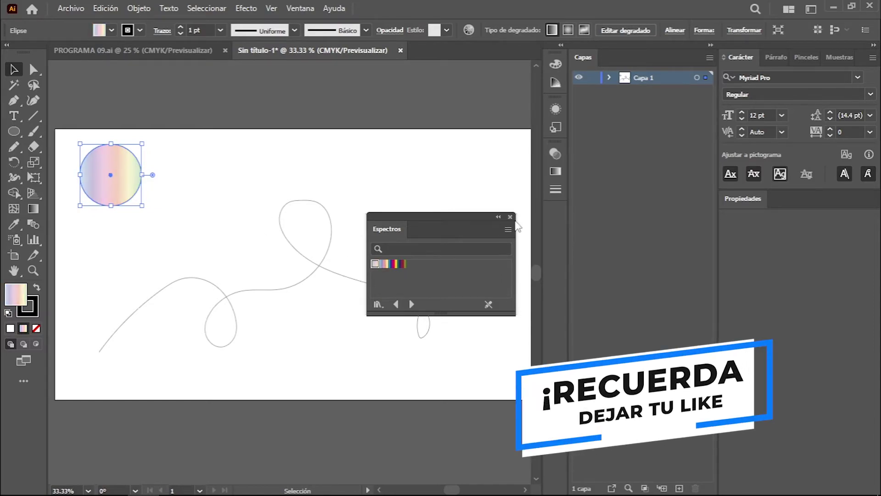
Replace the fill with the red radial gradient from the Degradados > Estaciones library
click(510, 217)
click(112, 30)
click(12, 111)
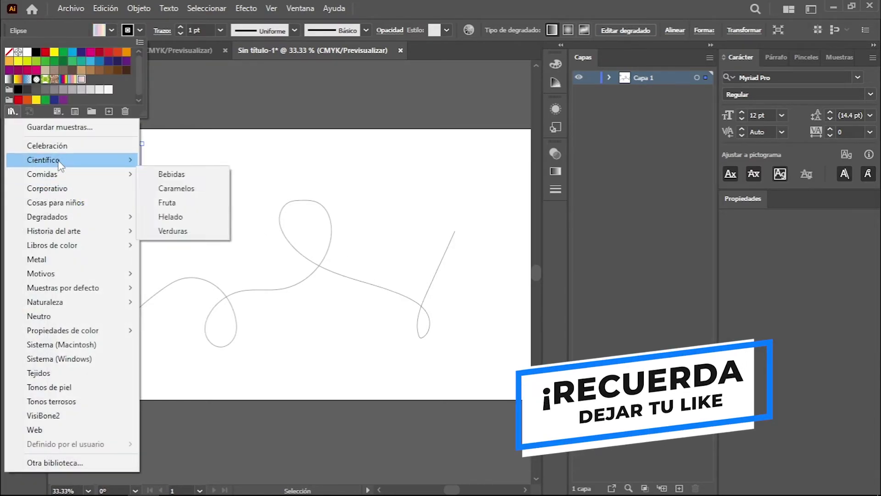
click(171, 174)
click(12, 111)
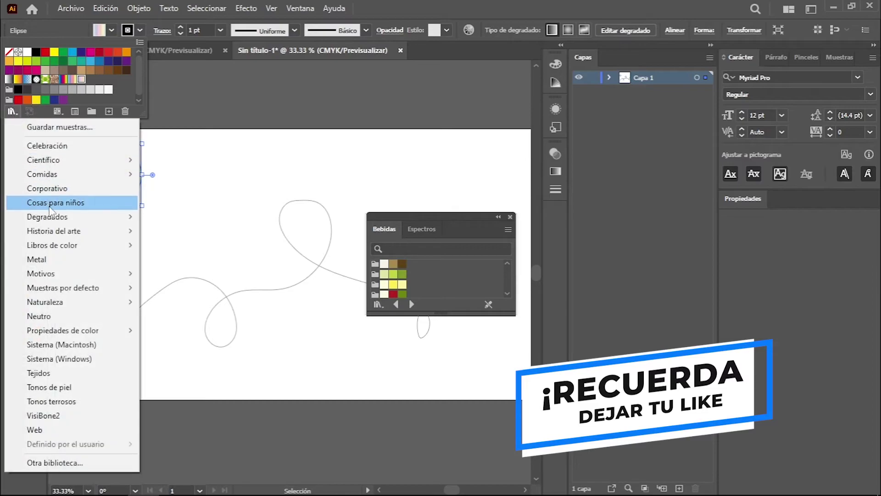
click(222, 272)
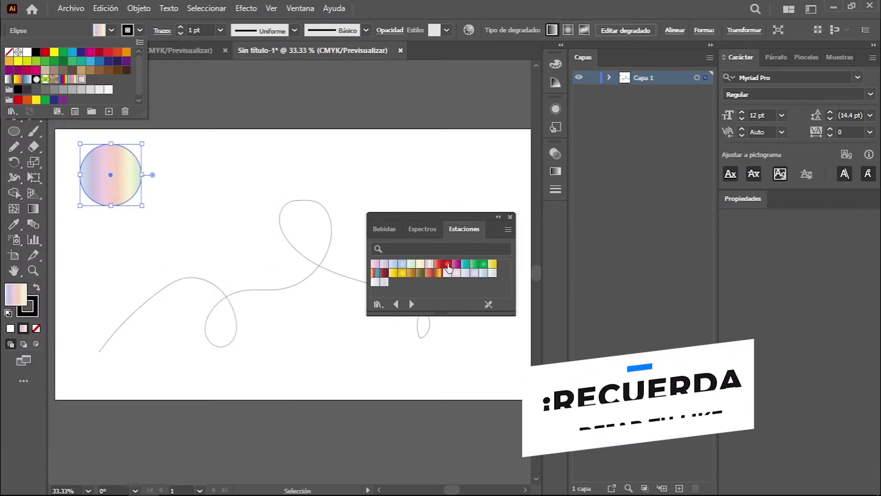
click(447, 265)
click(510, 217)
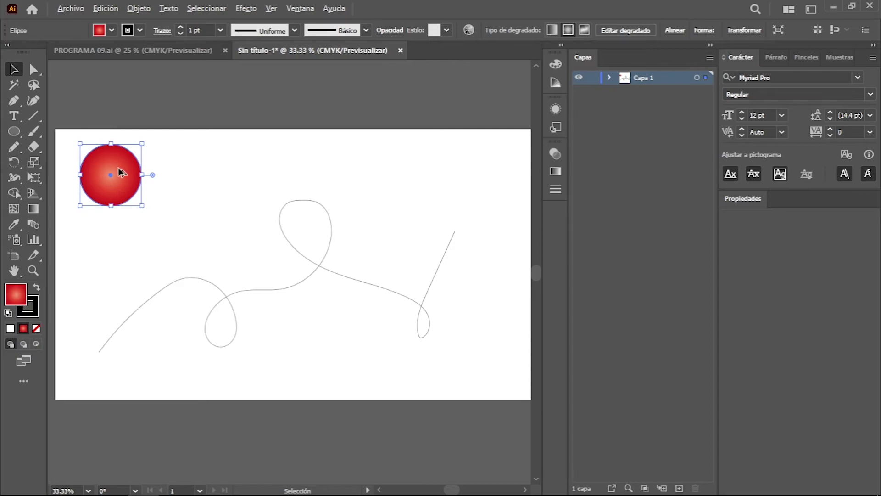
Alt-drag a level copy of the red circle to its right and select both circles
drag(114, 179, 174, 174)
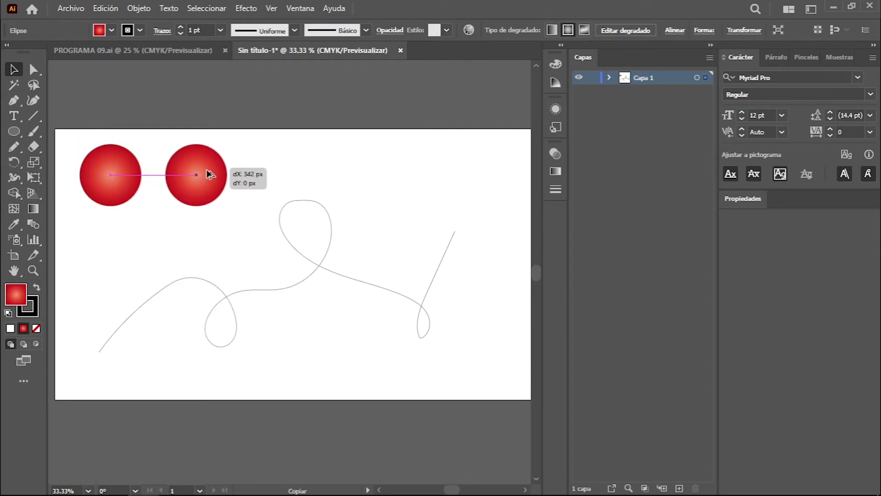
drag(174, 173, 219, 174)
click(161, 131)
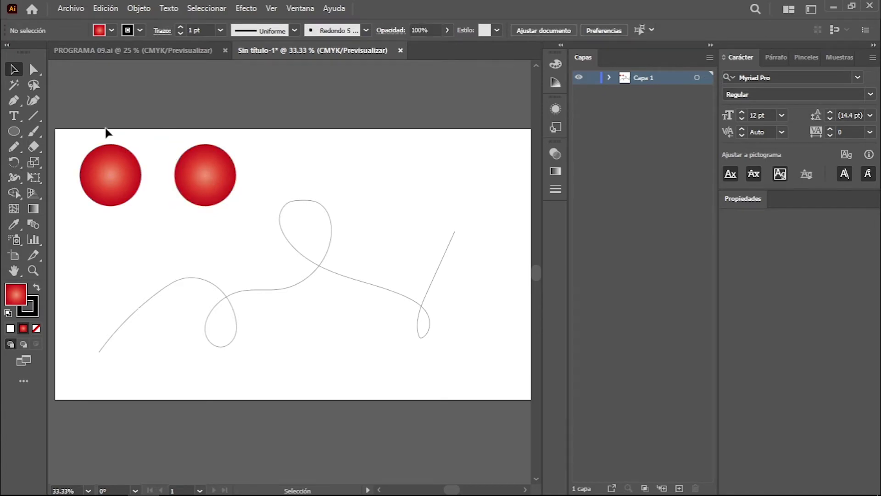
mouse_move(95, 130)
mouse_down()
mouse_move(143, 199)
mouse_move(240, 197)
mouse_up()
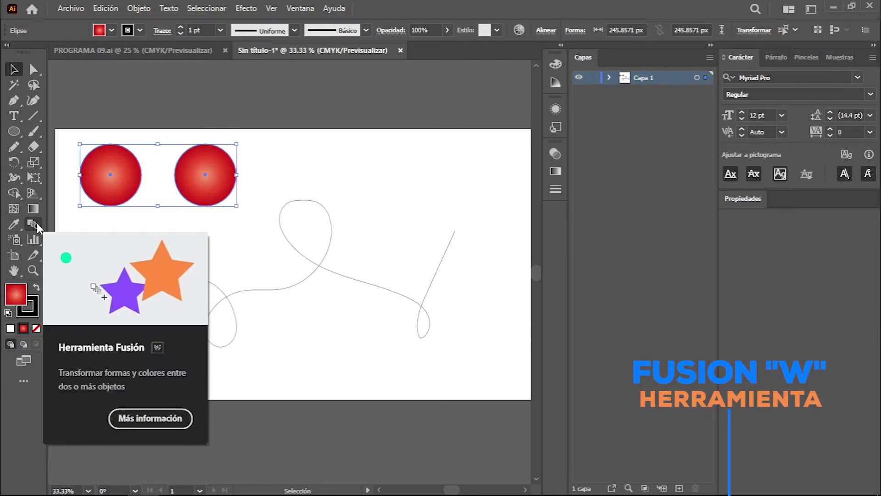
Set Blend Options spacing to Specified Steps, 300 steps
click(36, 227)
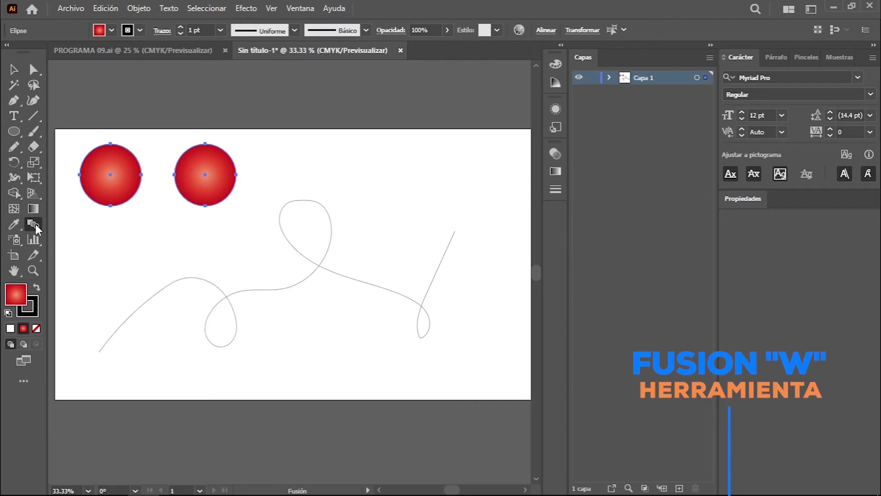
double_click(35, 227)
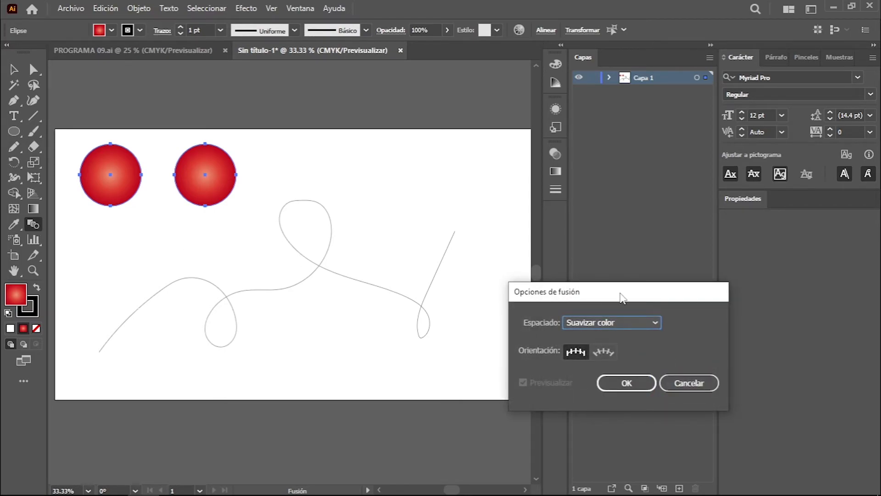
mouse_move(622, 297)
mouse_down()
mouse_move(373, 116)
mouse_move(391, 128)
mouse_up()
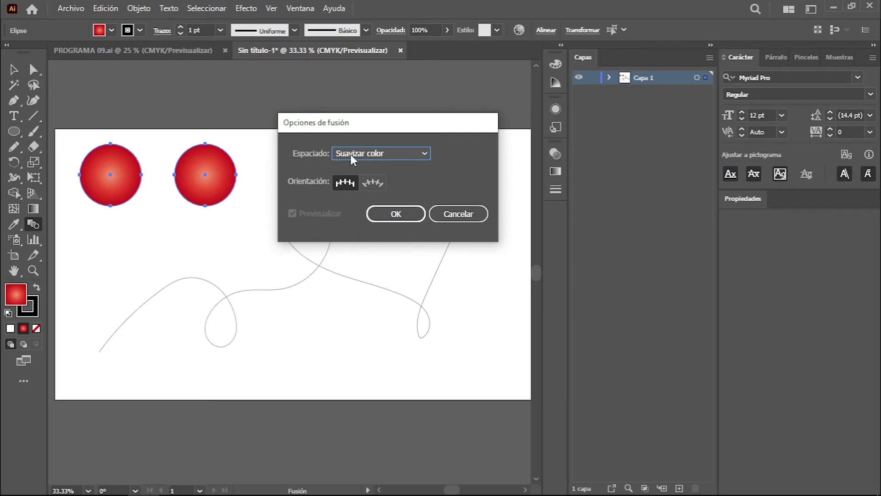
click(351, 156)
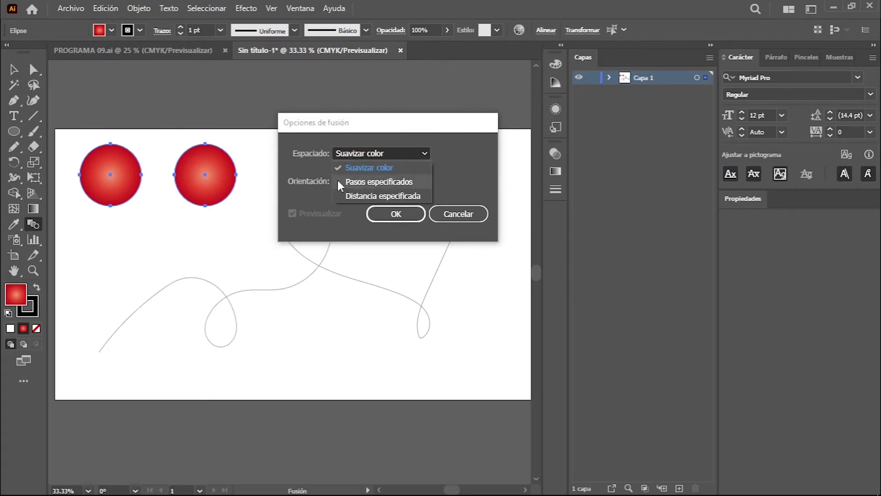
click(386, 182)
text(300)
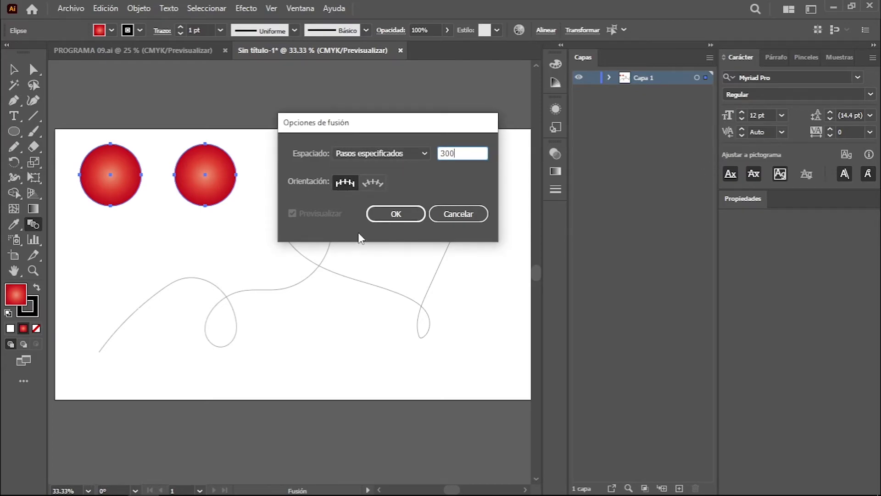
click(372, 215)
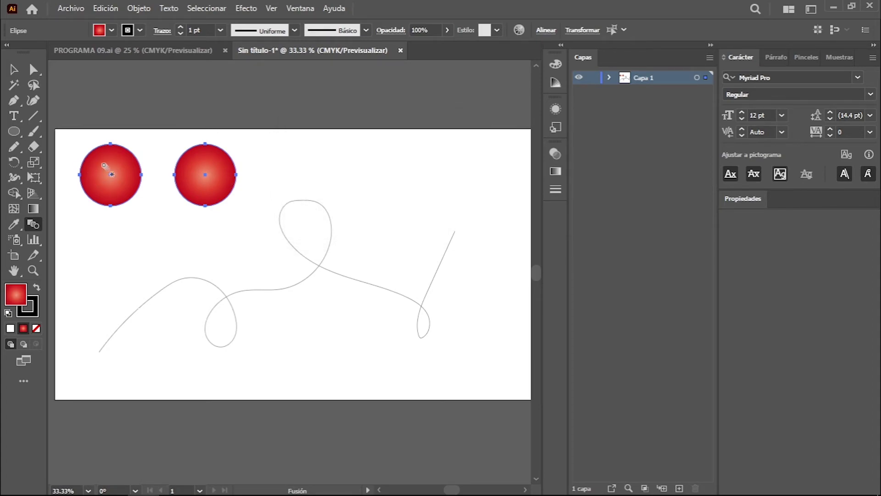
Blend the first red circle into the second to form a capsule-shaped tube
click(105, 163)
click(208, 163)
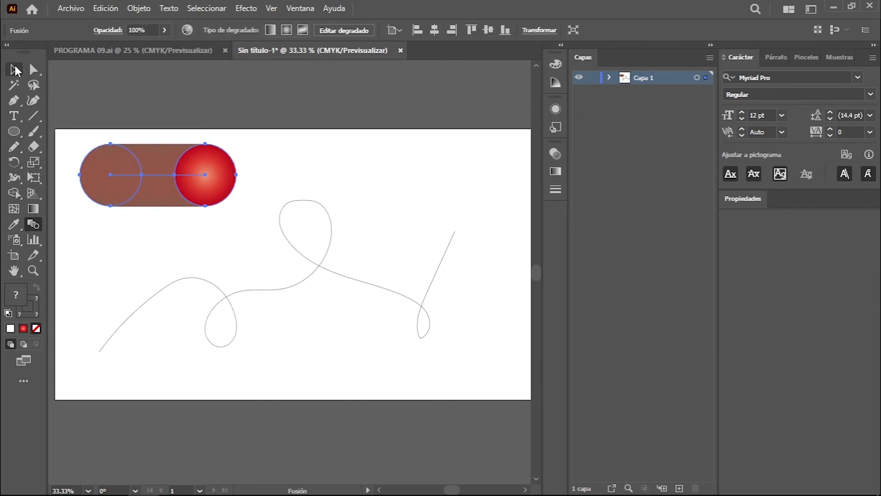
click(14, 69)
click(156, 134)
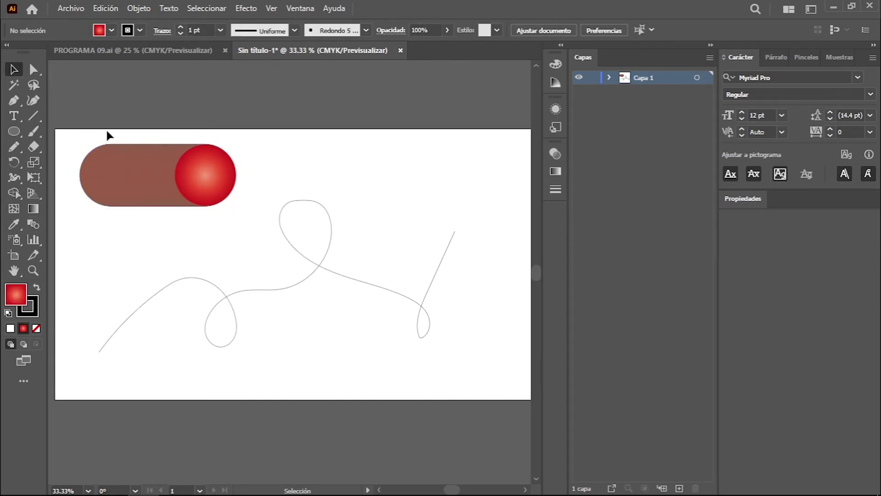
Select the blend and pencil path together and apply Objeto > Fusión > Reemplazar lomo
mouse_move(120, 158)
mouse_down()
mouse_move(151, 161)
mouse_move(144, 167)
mouse_up()
click(69, 126)
mouse_move(67, 122)
mouse_down()
mouse_move(467, 374)
mouse_move(508, 386)
mouse_up()
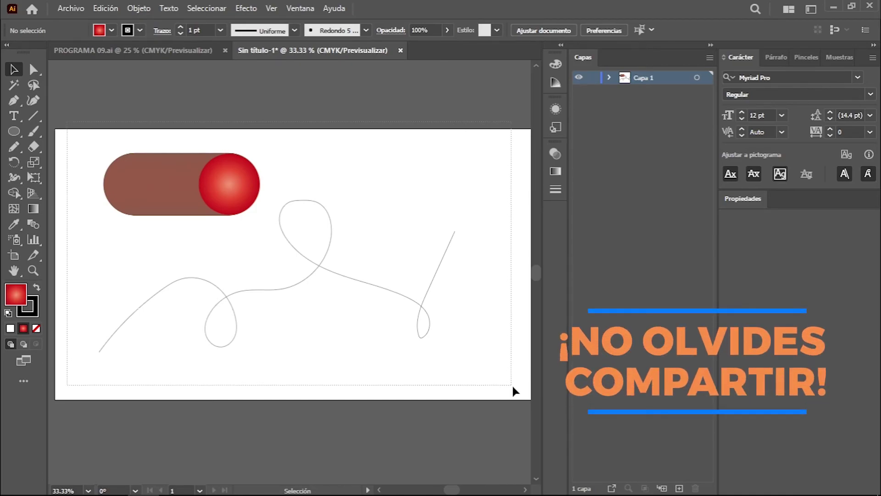
drag(513, 391, 257, 134)
click(137, 8)
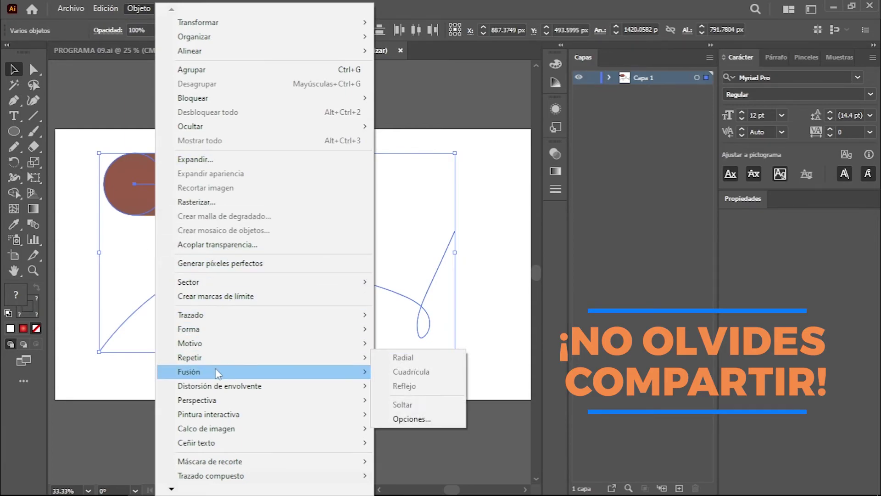
mouse_move(189, 371)
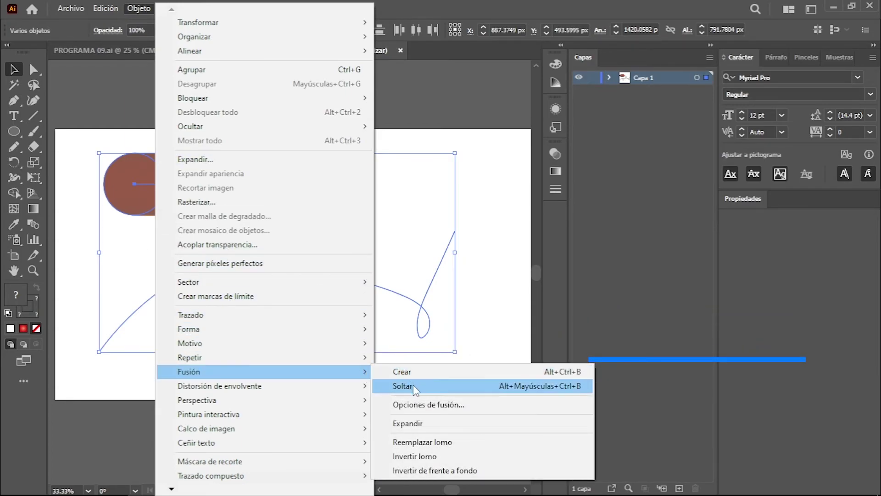
click(406, 442)
Reposition the twisting red tube on the artboard, then switch to the PROGRAMA 09.ai document
drag(367, 213, 427, 87)
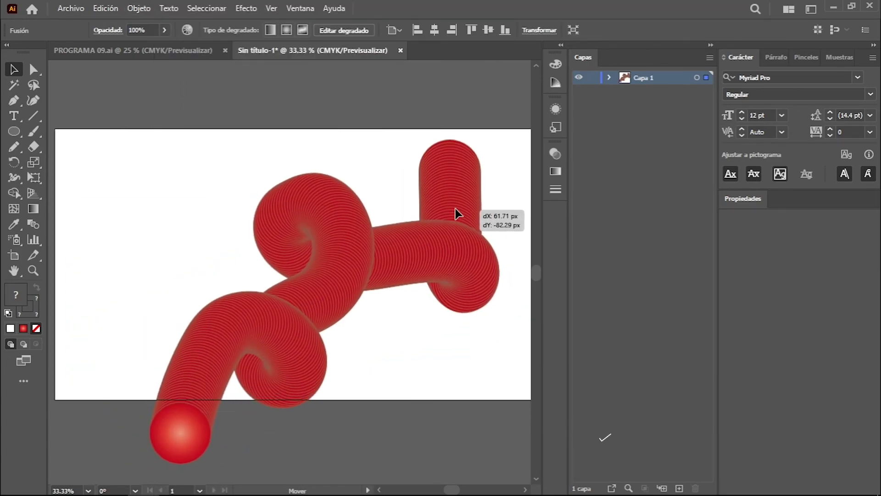
click(427, 88)
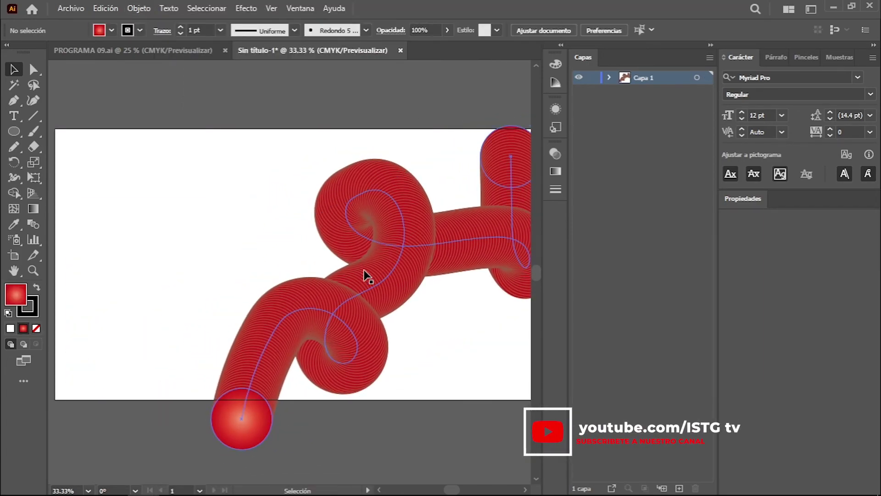
drag(364, 275, 364, 296)
click(290, 171)
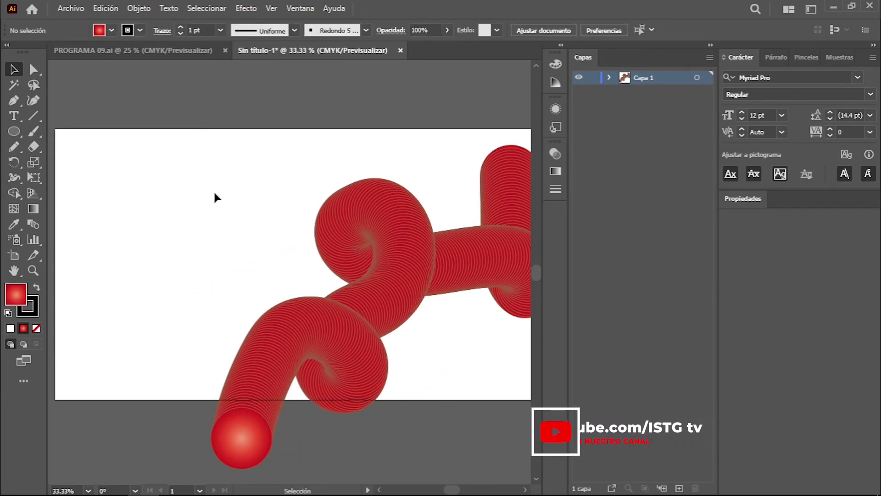
click(137, 50)
click(319, 107)
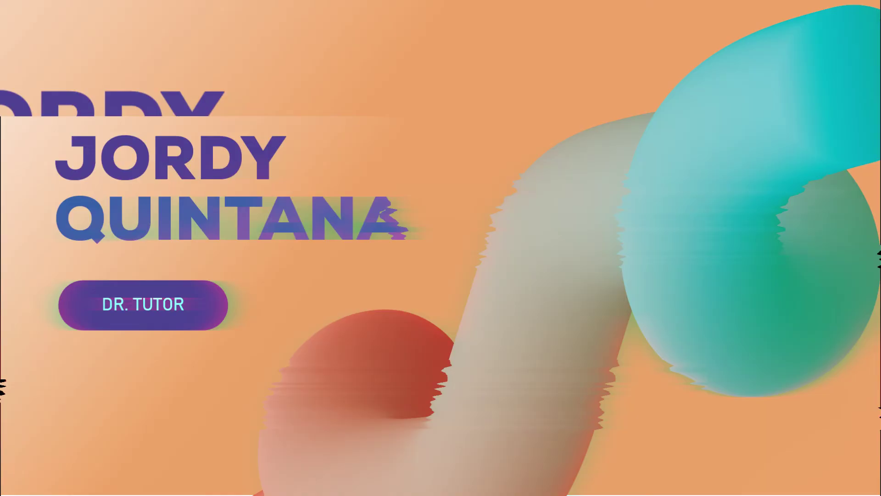